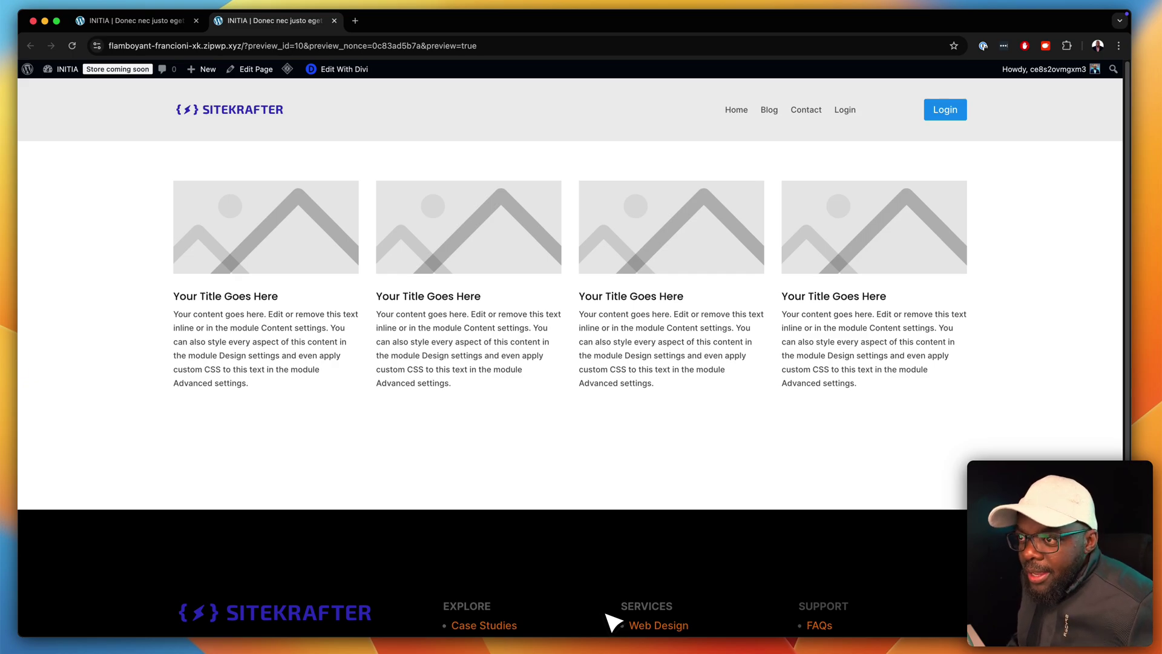
# - Check the four-blurb page preview at a narrow browser width, restore the full width and return to the page builder
pyautogui.hotkey('ctrl', 'alt', 'Left')
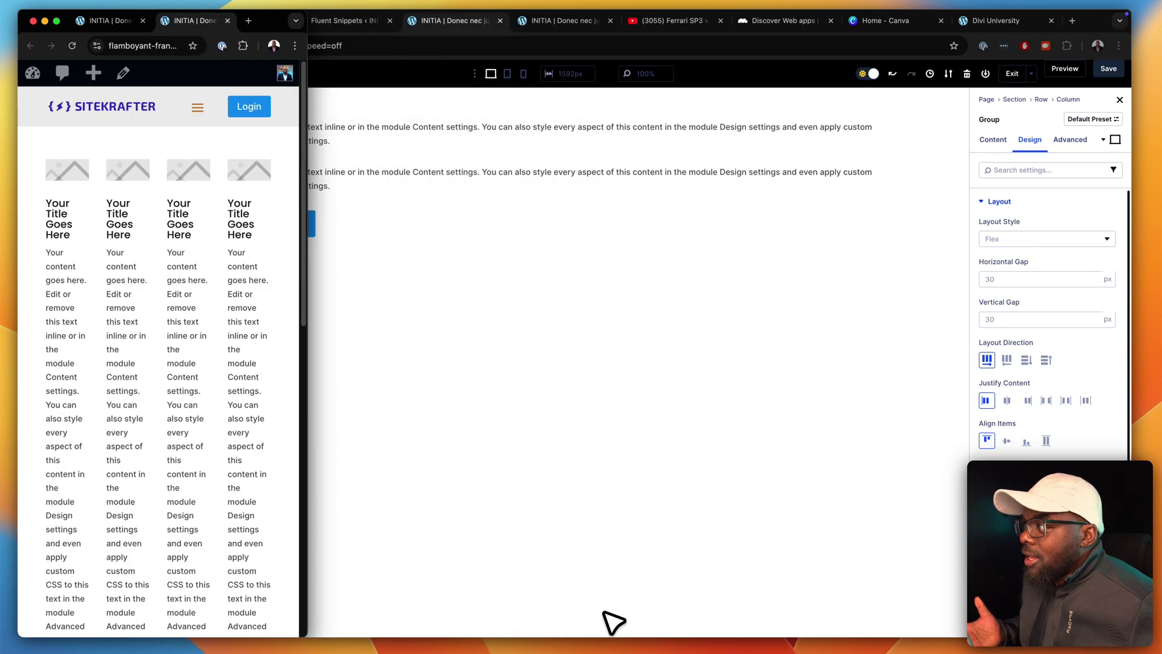
pyautogui.hotkey('ctrl', 'alt', 'Return')
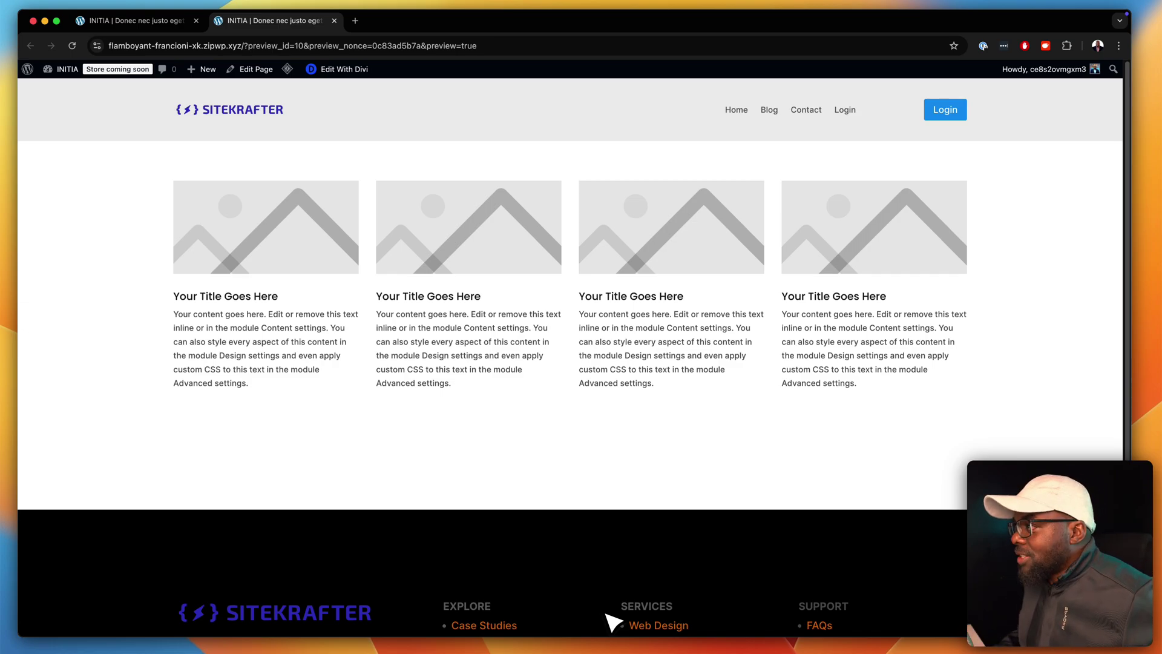
pyautogui.hotkey('ctrl', 'shift', 'Tab')
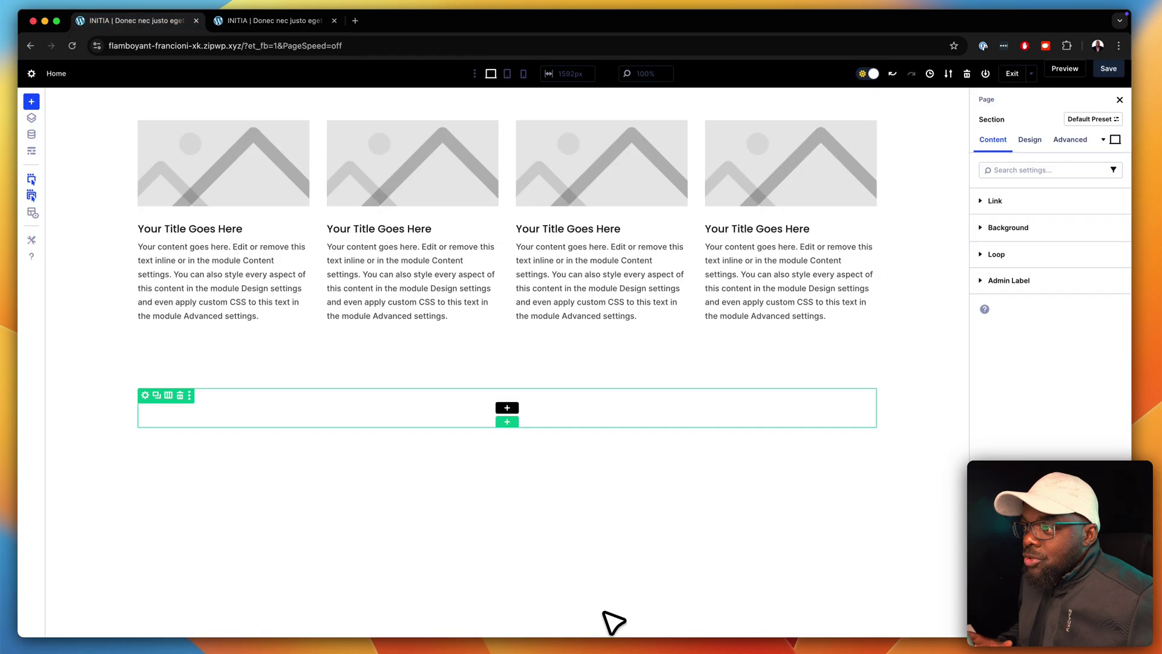
# - Open diviuniversity.com in a new browser tab and return to the page builder
pyautogui.press('super+t')
pyautogui.write('divi')
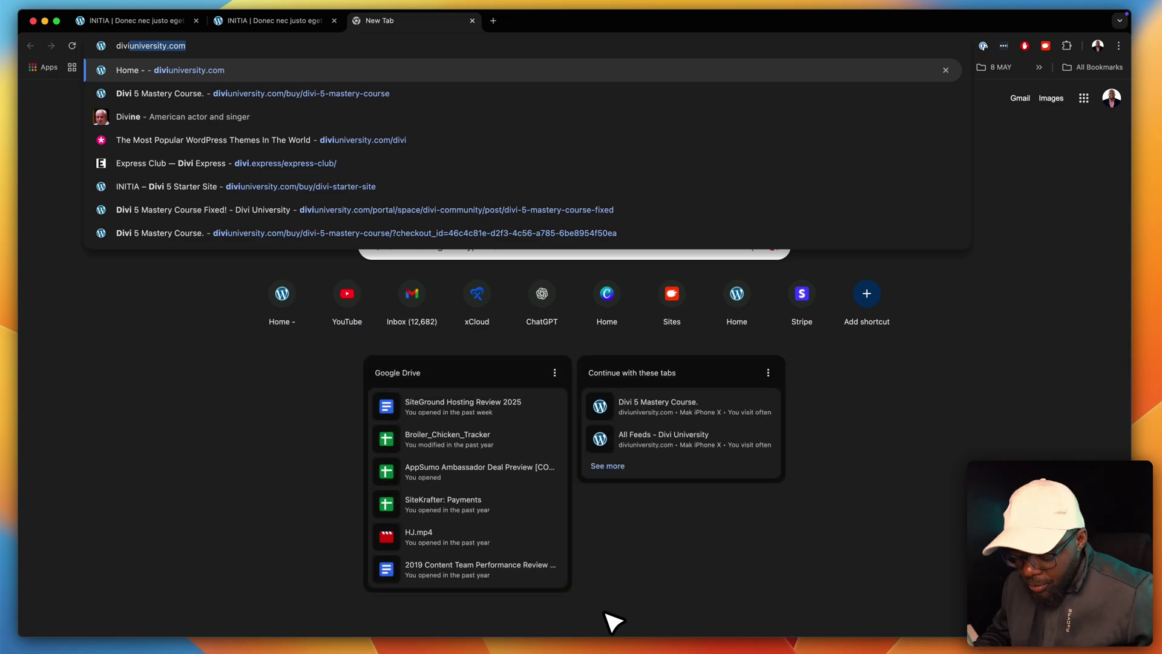
pyautogui.press('Return')
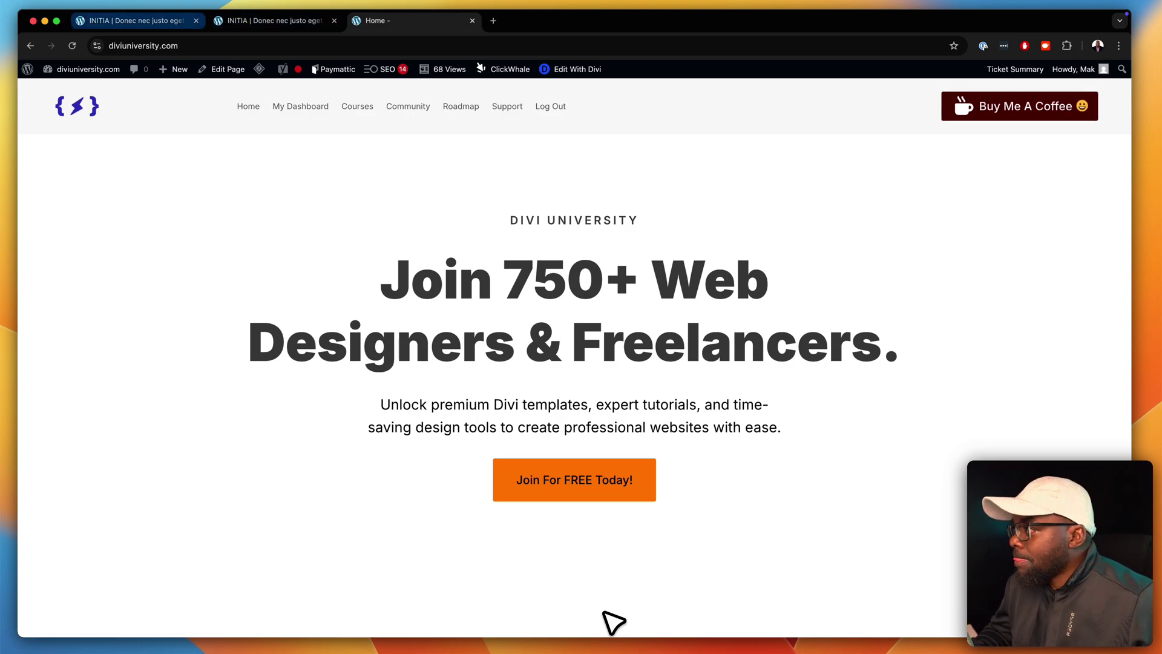
pyautogui.click(136, 21)
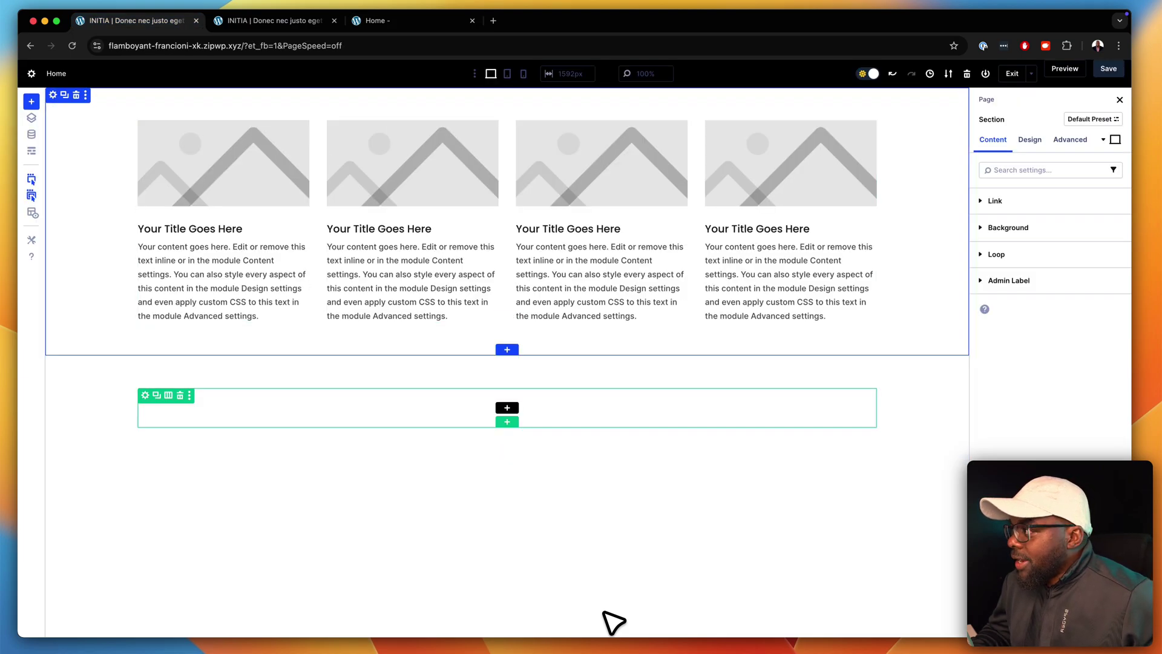
# - Delete both existing sections from the page and insert a single equal-column row in the empty section
pyautogui.click(76, 94)
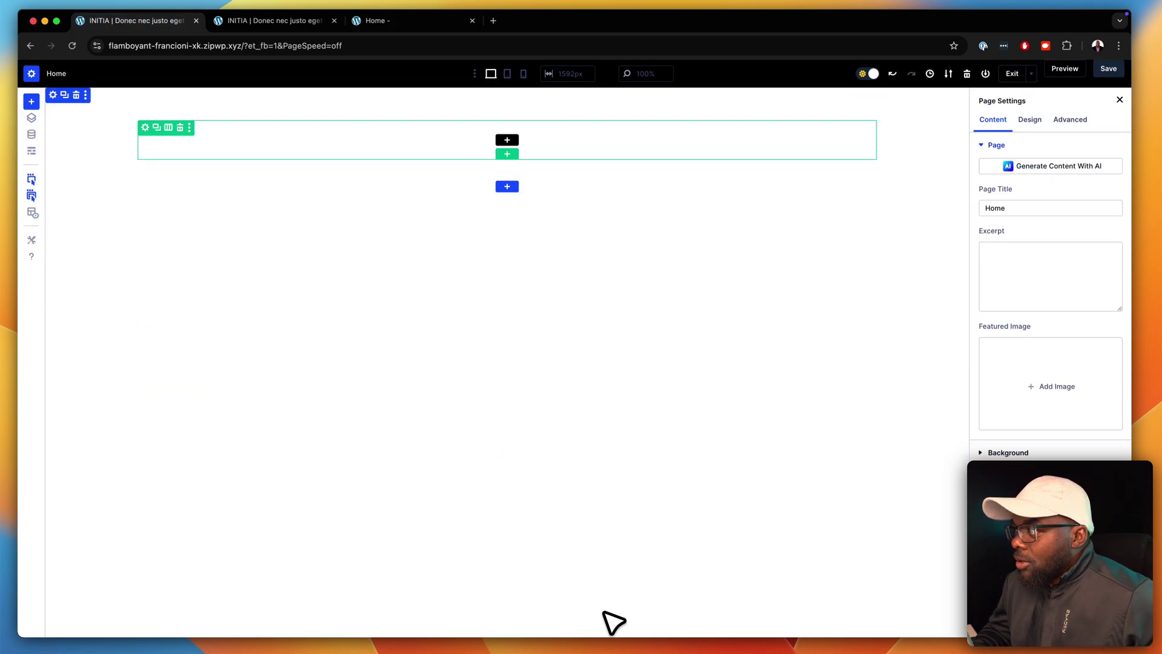
pyautogui.click(76, 95)
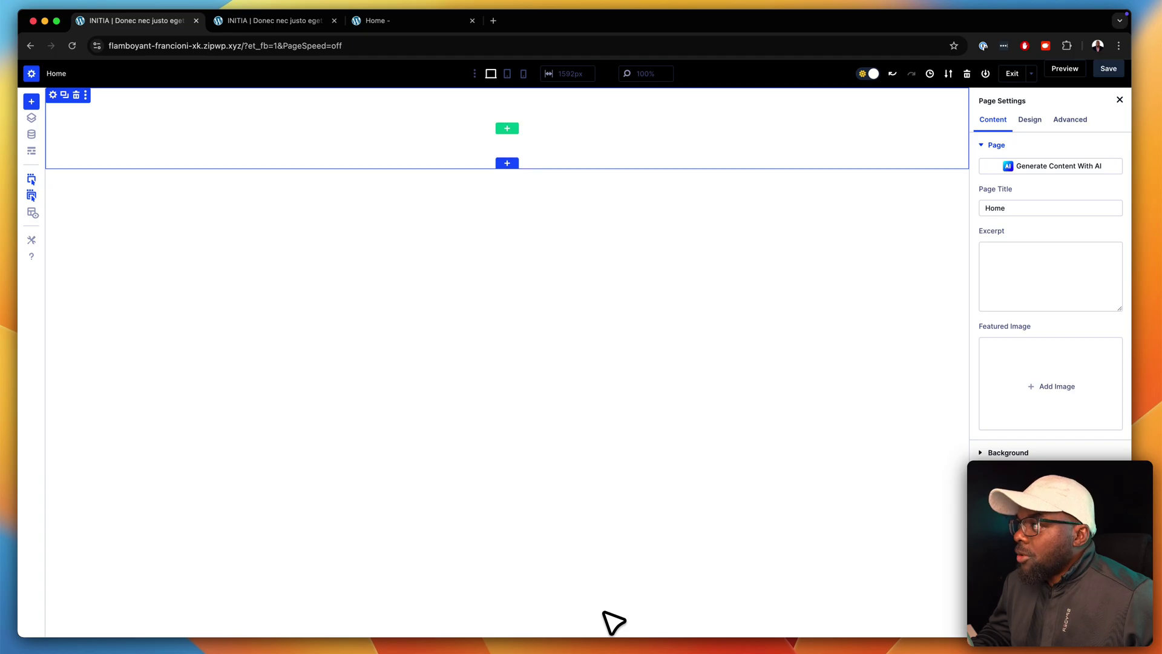
pyautogui.click(506, 128)
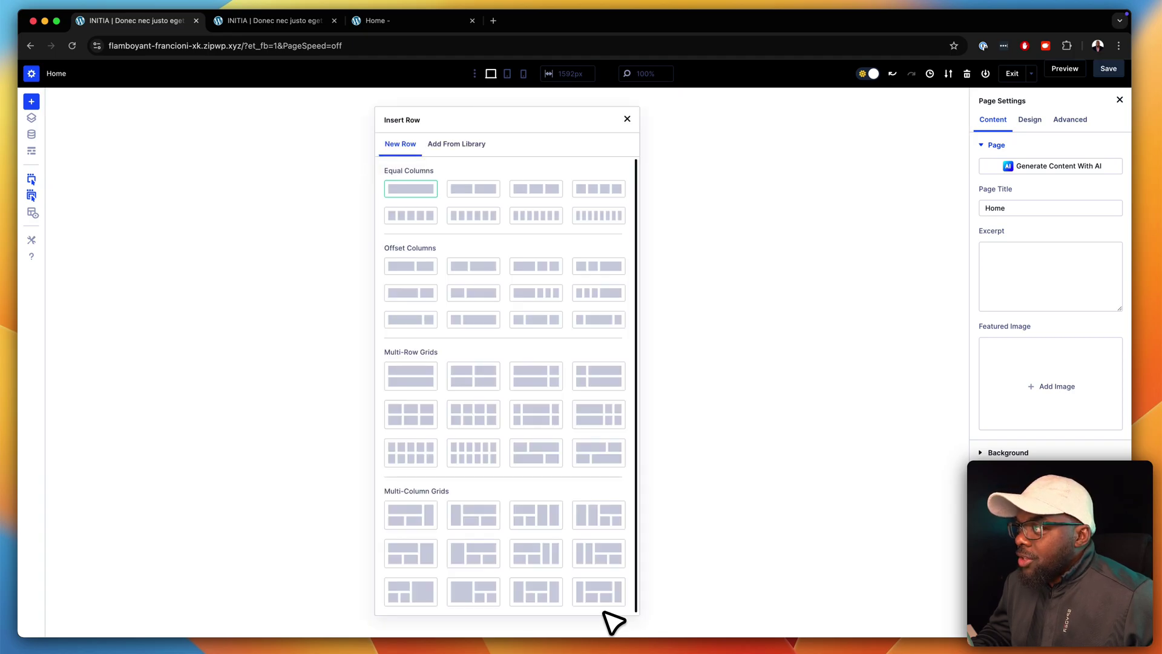
pyautogui.click(410, 189)
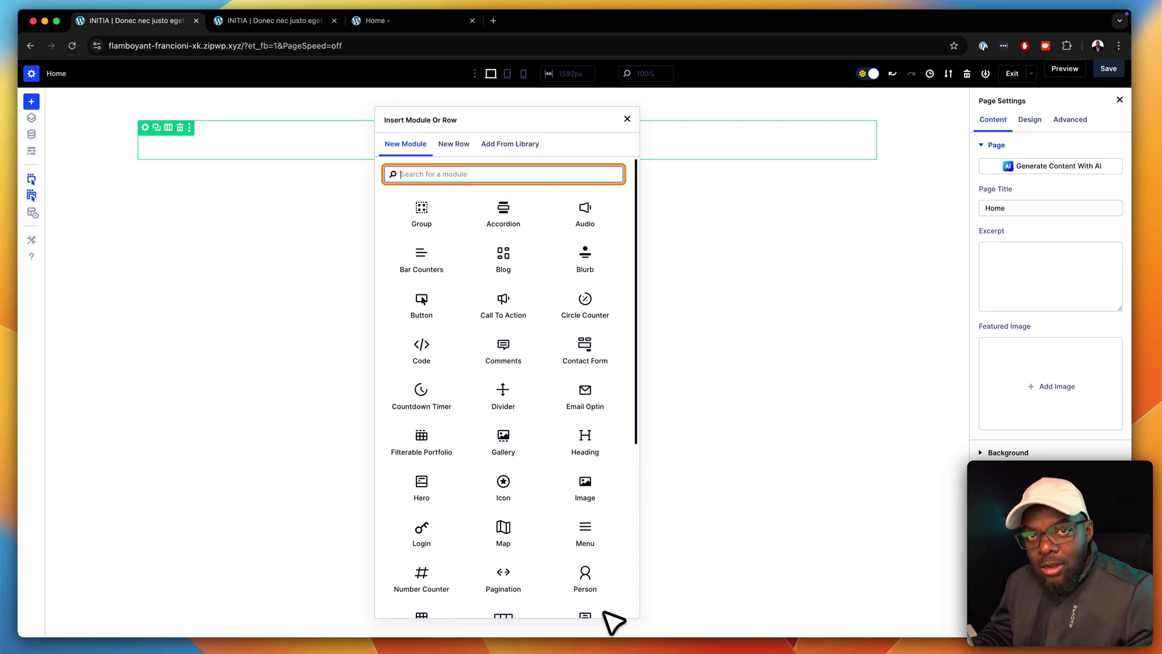
# - Add a Blurb module to the row and duplicate it to make four stacked blurbs
pyautogui.write('blur')
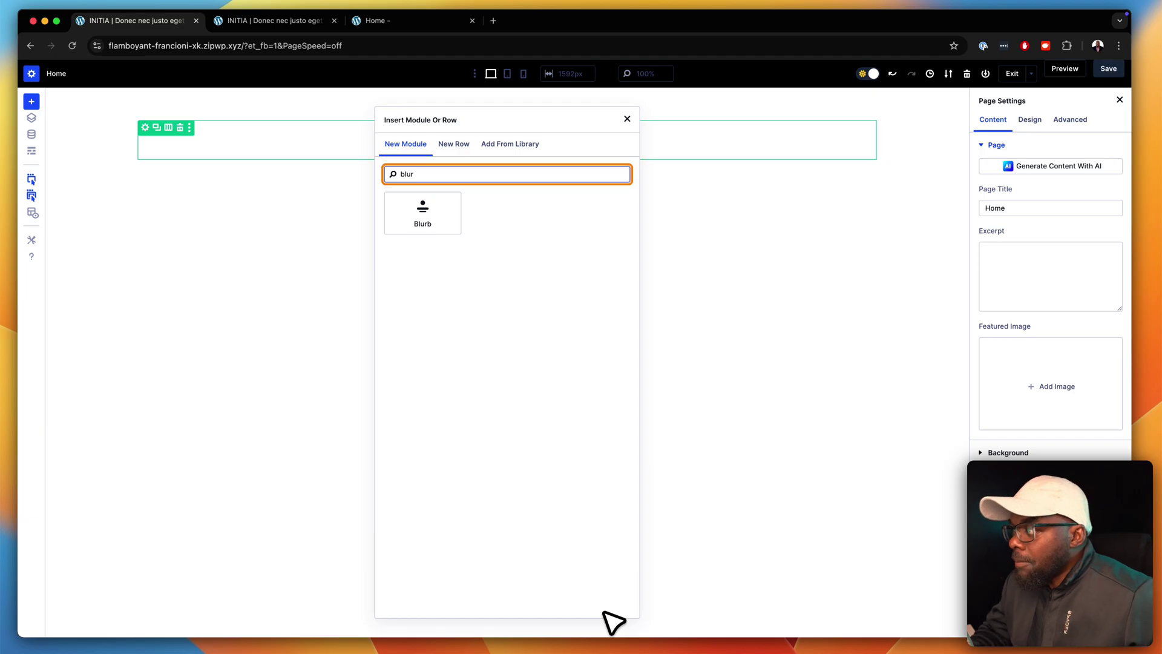
pyautogui.press('Return')
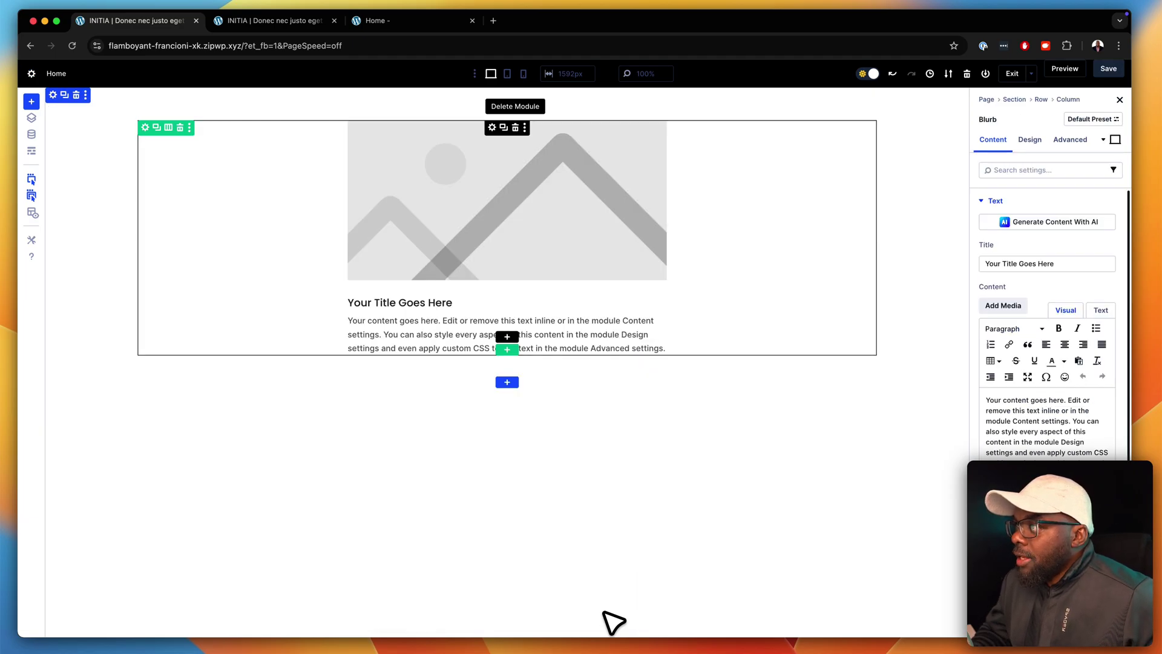
pyautogui.click(503, 127)
pyautogui.press('Return')
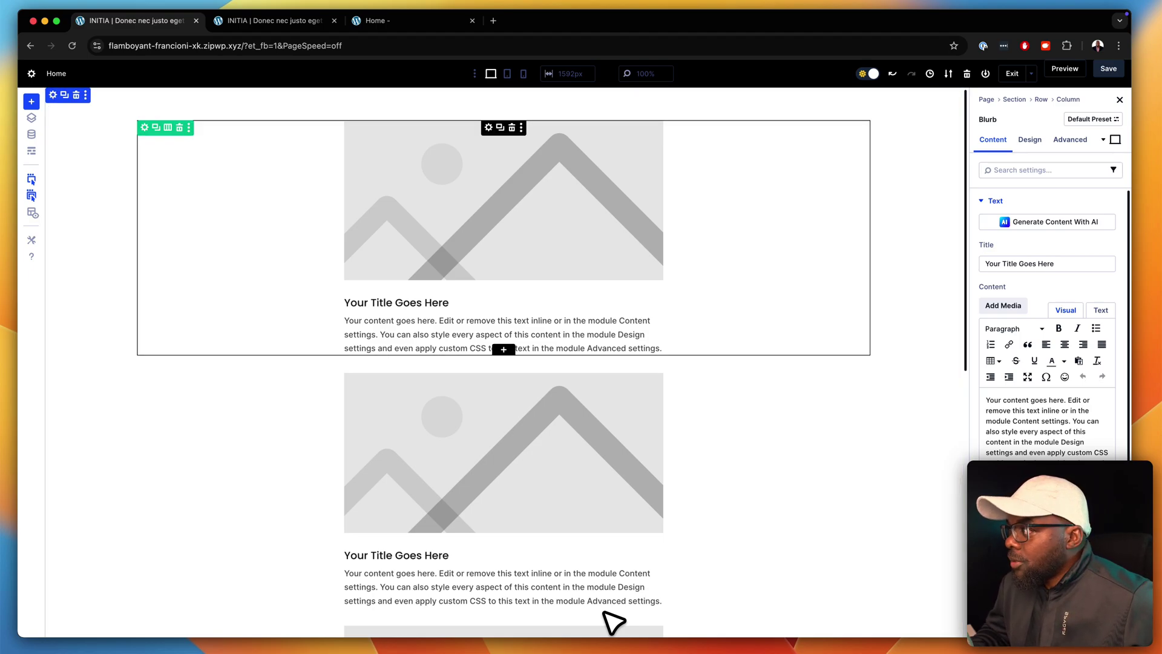
# - Set the layout direction of the row's column to Row so the four blurbs sit side by side
pyautogui.click(144, 127)
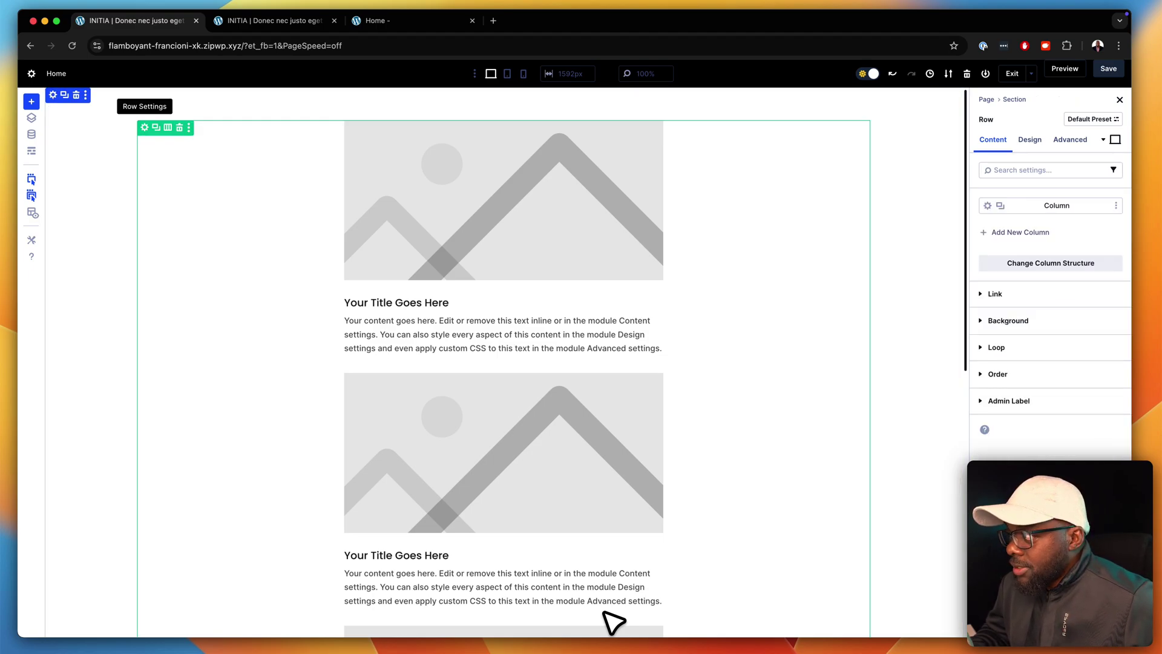
pyautogui.click(987, 206)
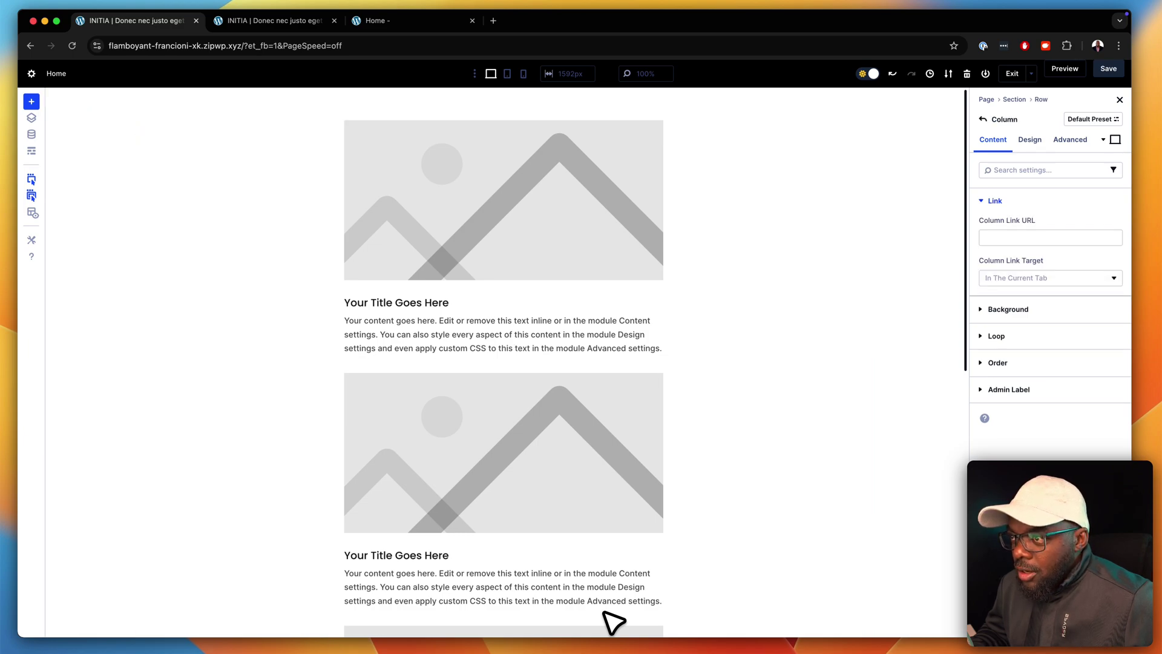
pyautogui.click(1029, 139)
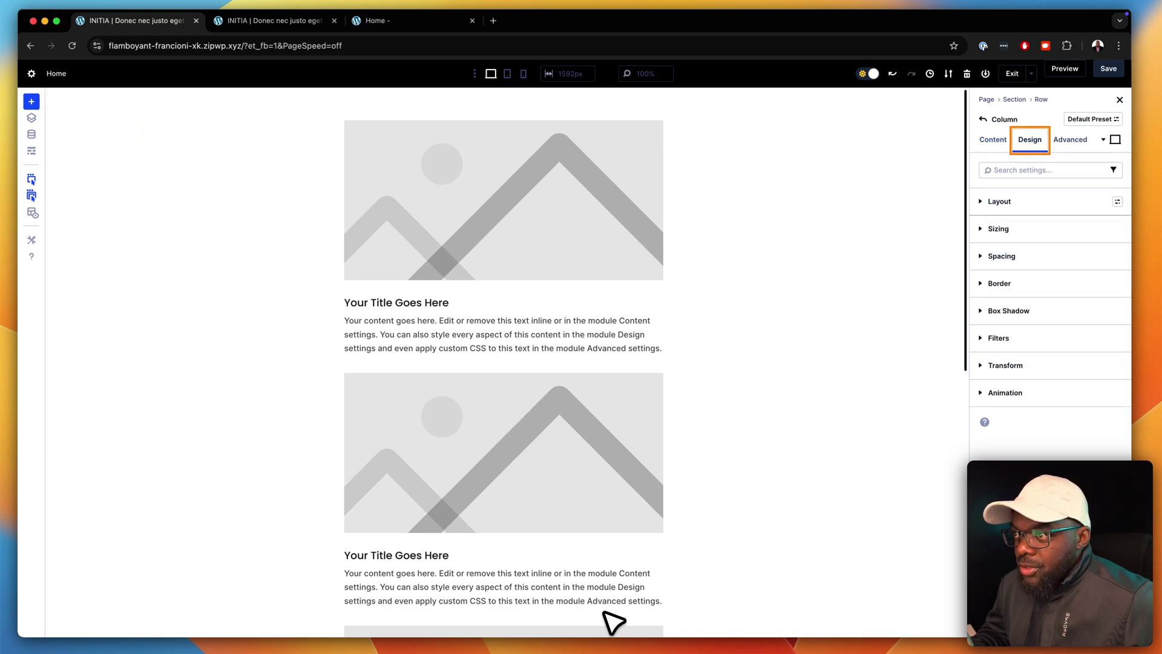
pyautogui.click(998, 201)
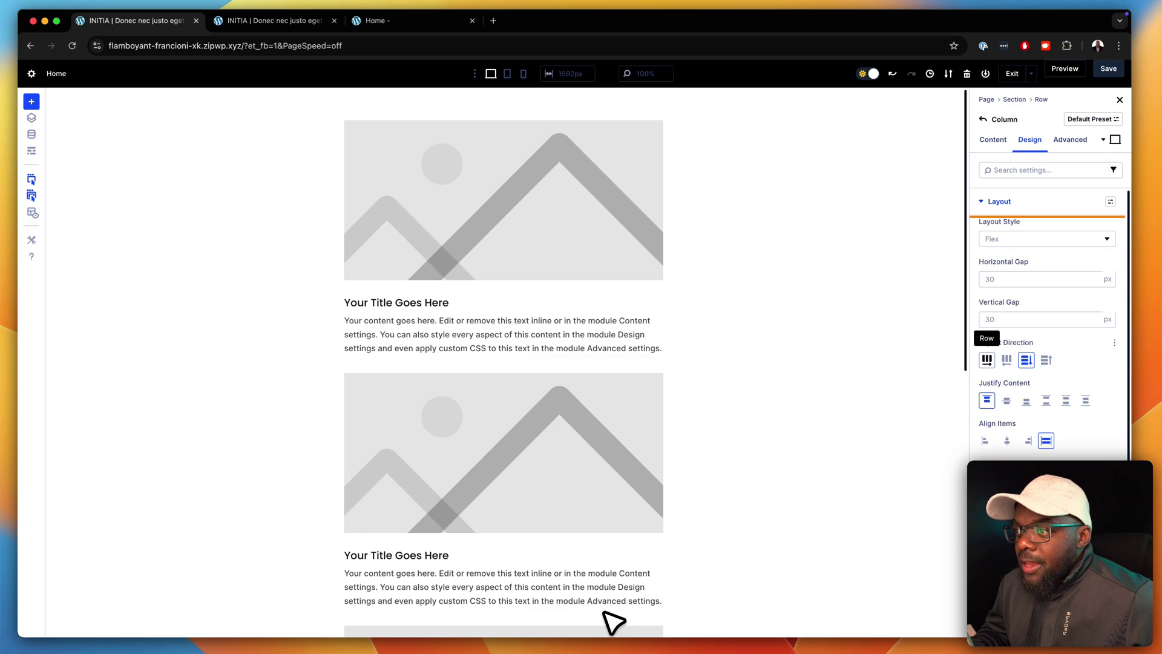
pyautogui.click(986, 359)
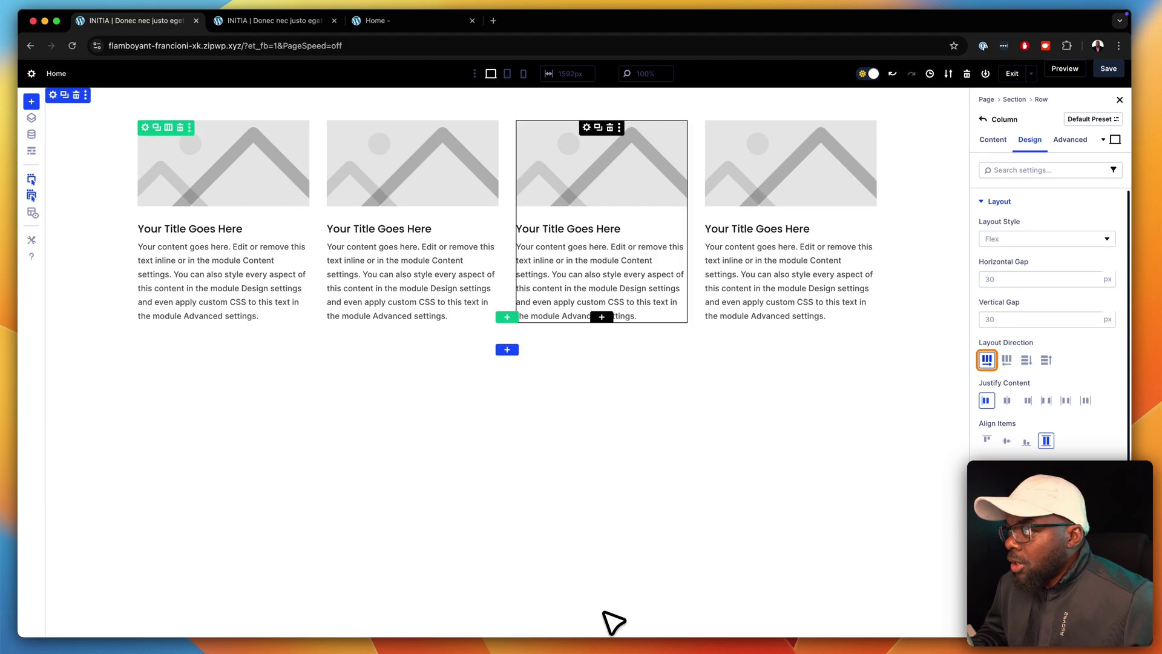
# - Check the four-blurb layout in the tablet and phone views and return to the desktop view
pyautogui.click(507, 74)
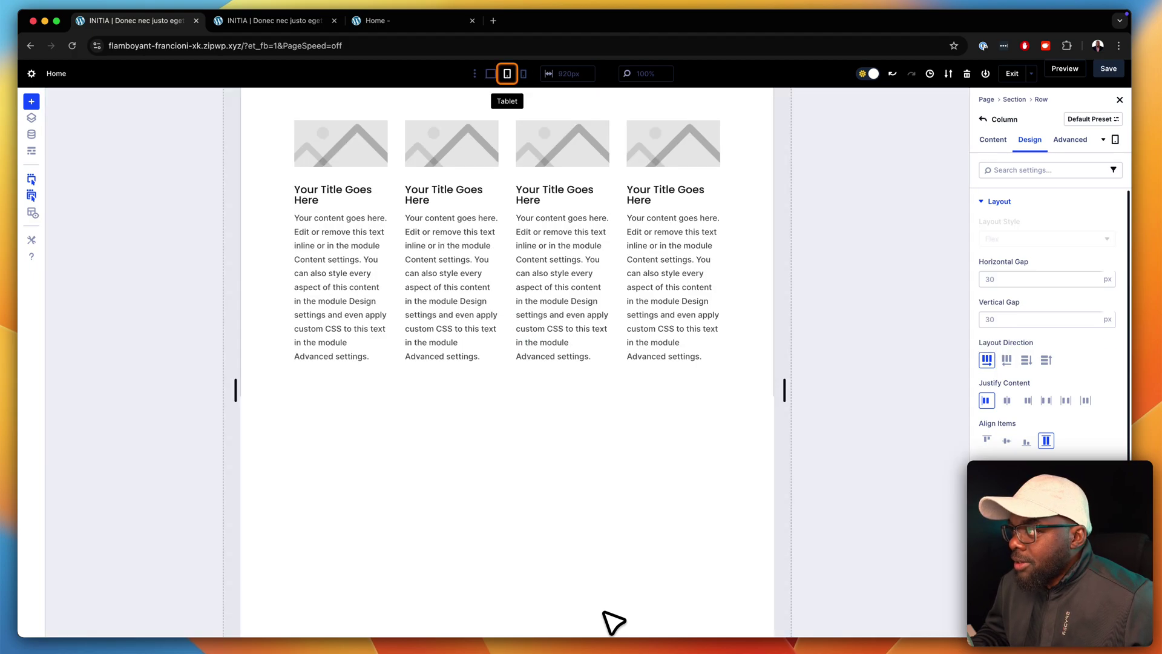
pyautogui.click(523, 73)
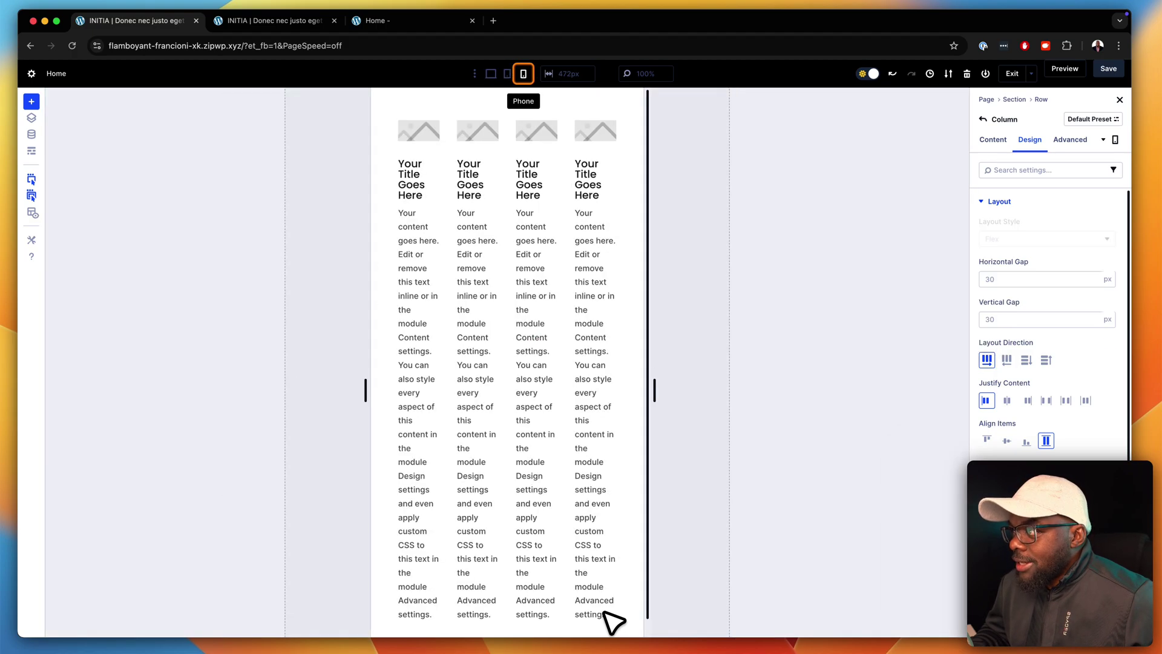
pyautogui.click(490, 74)
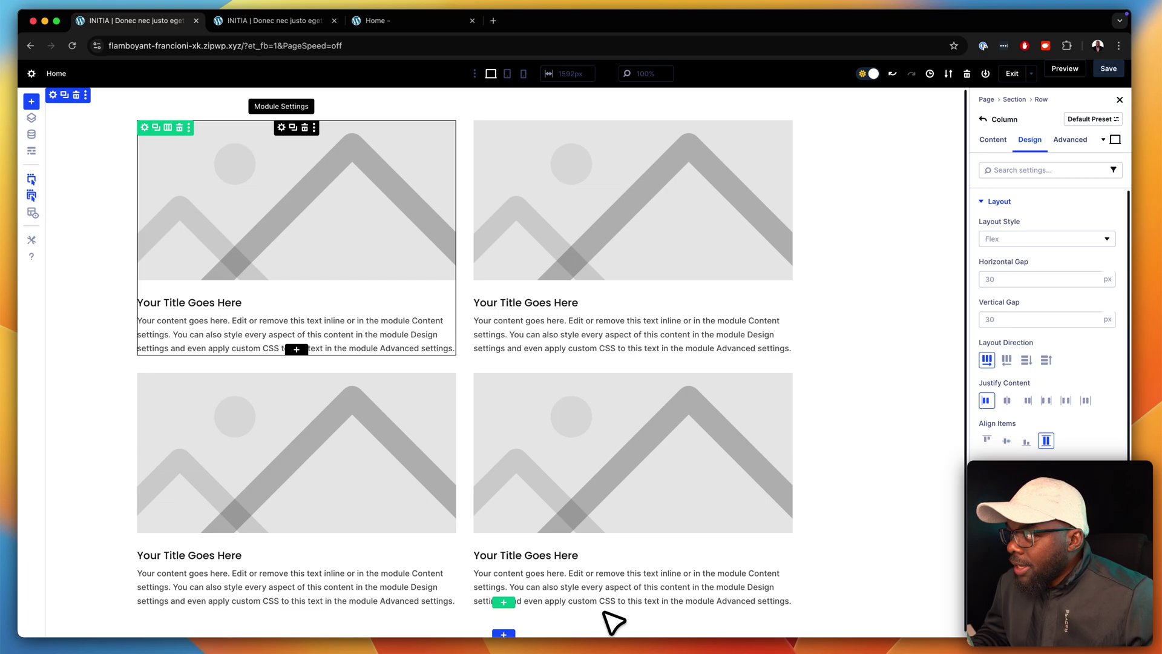
# - Open the column's layout design settings and examine the Justify Content options from Center through Space Evenly
pyautogui.click(281, 127)
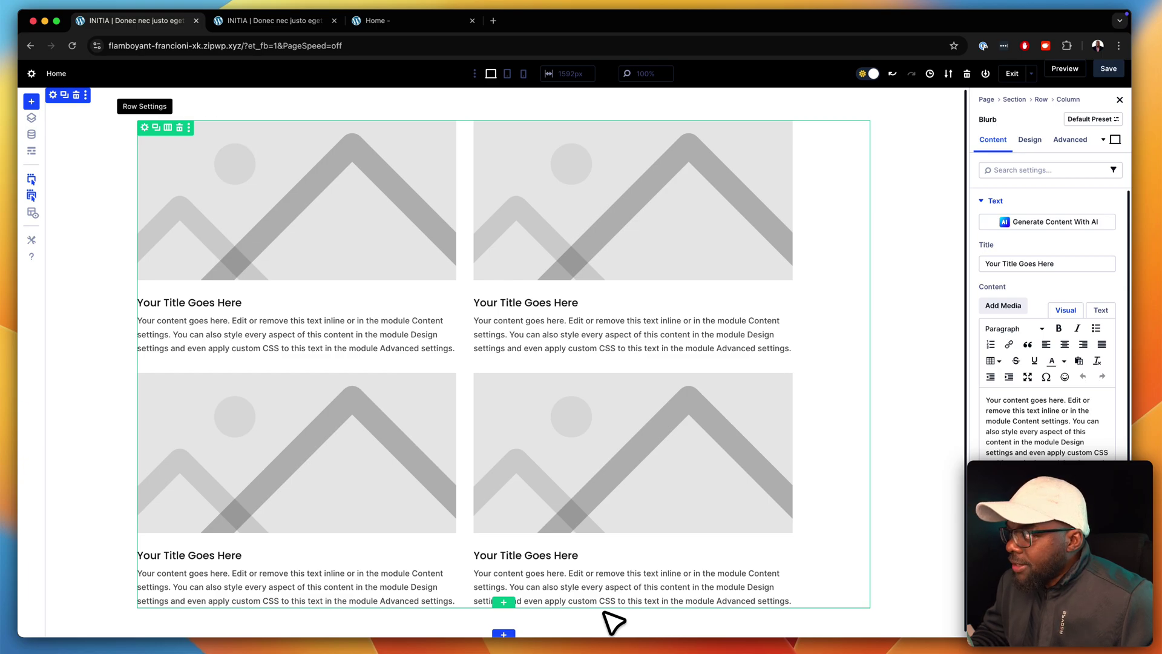
pyautogui.click(144, 127)
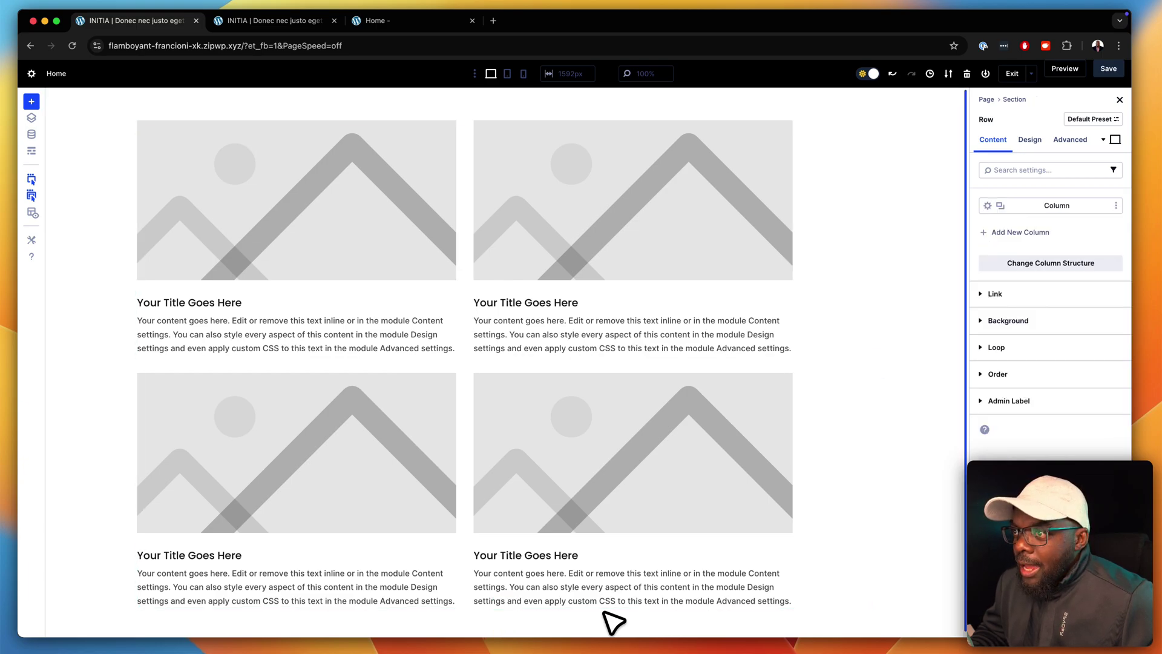
pyautogui.click(987, 205)
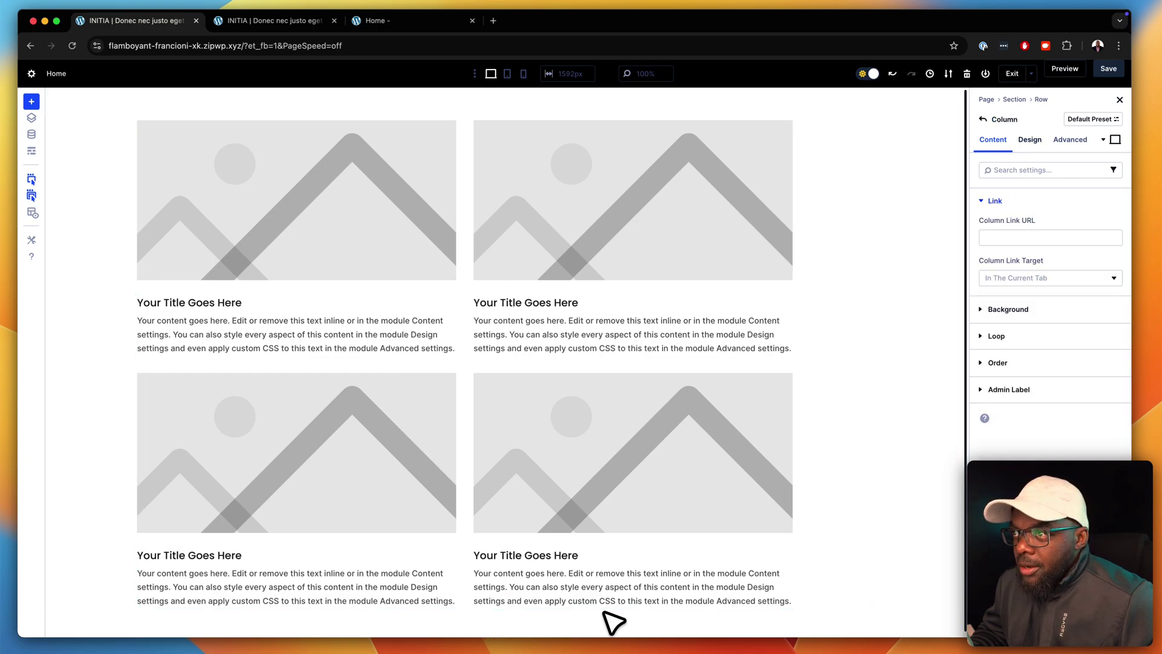
pyautogui.click(1029, 139)
pyautogui.click(999, 201)
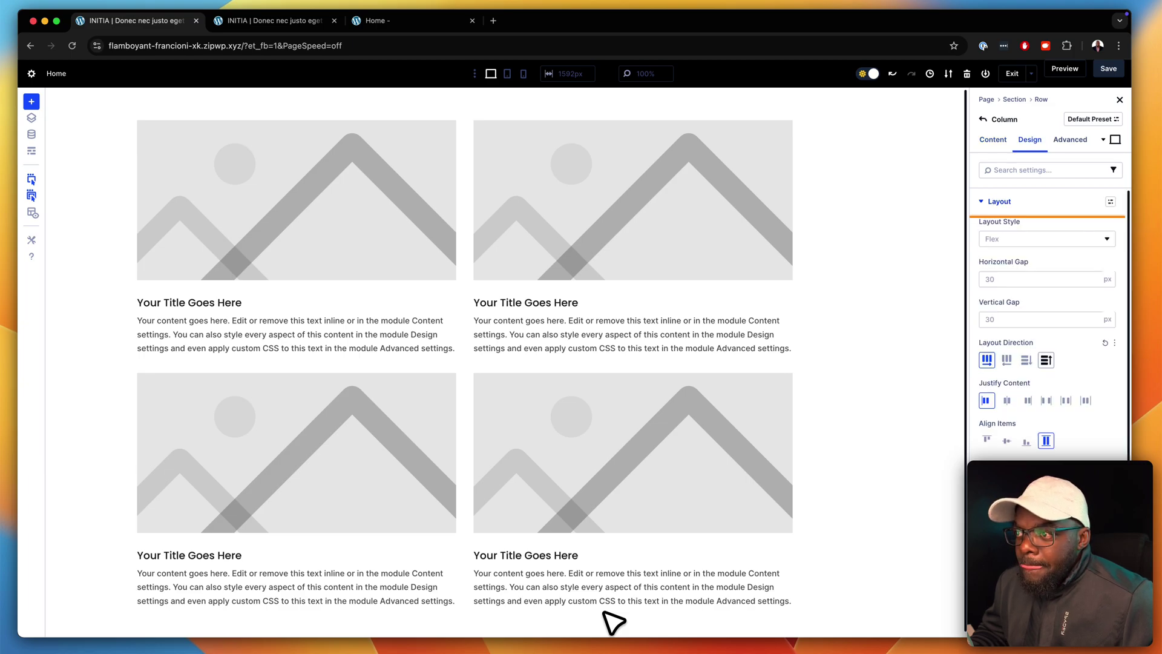
pyautogui.press('Tab')
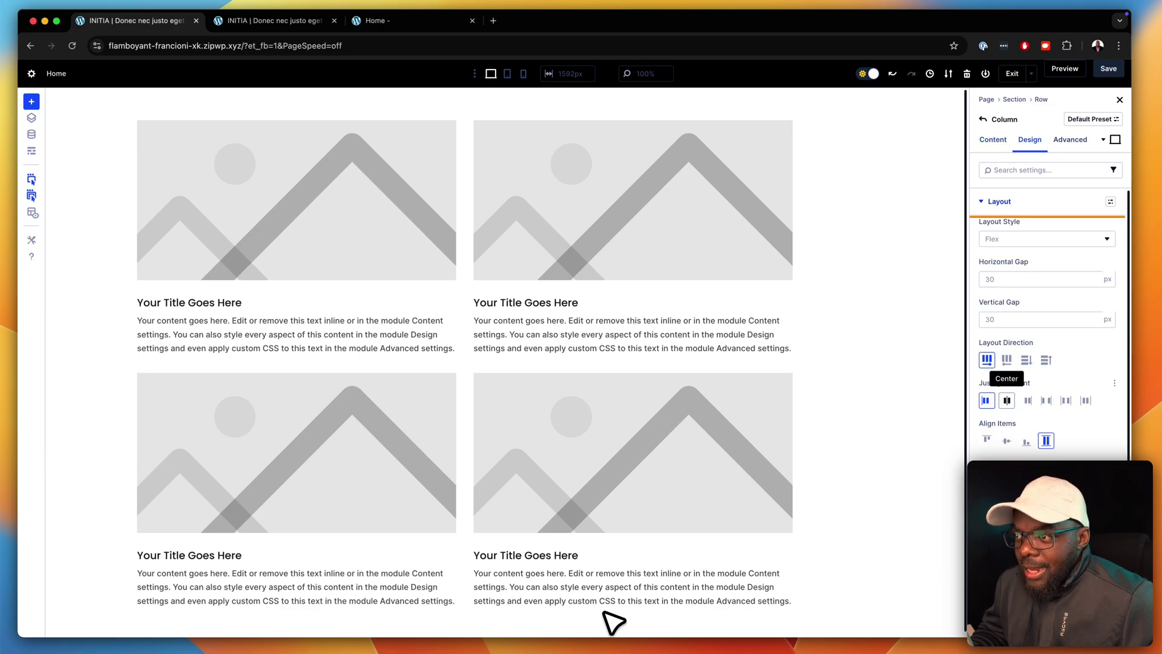
pyautogui.press('Tab')
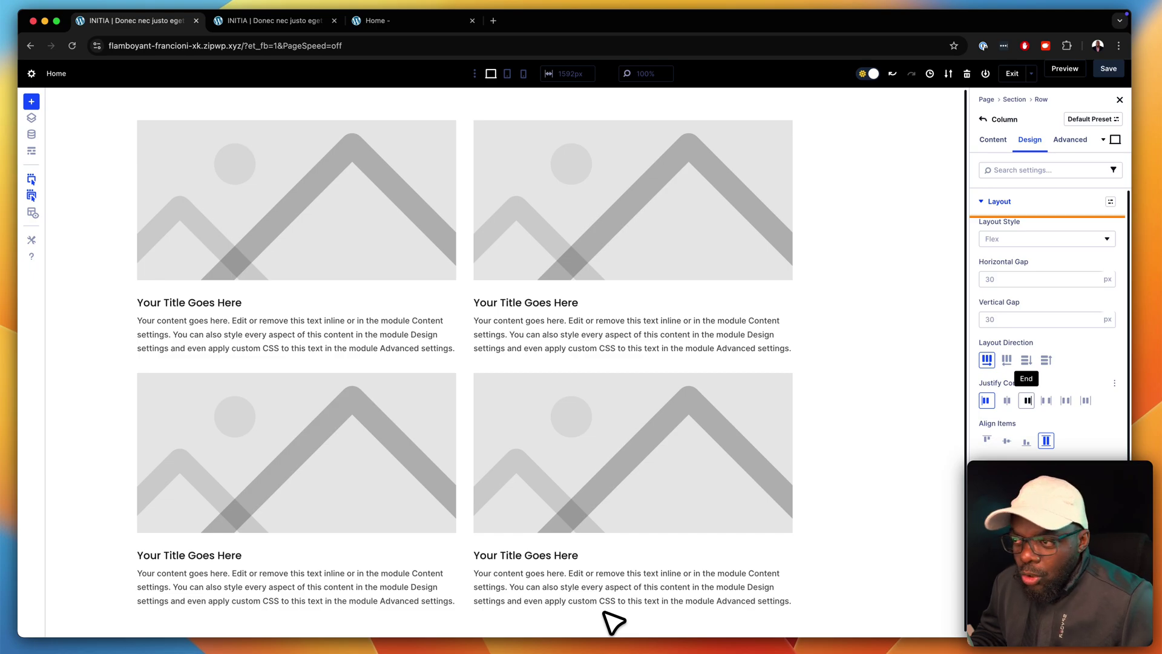
pyautogui.press('Escape')
pyautogui.press('Tab')
pyautogui.press('Tab')
pyautogui.hotkey('shift', 'Tab')
pyautogui.press('Tab')
pyautogui.press('Tab')
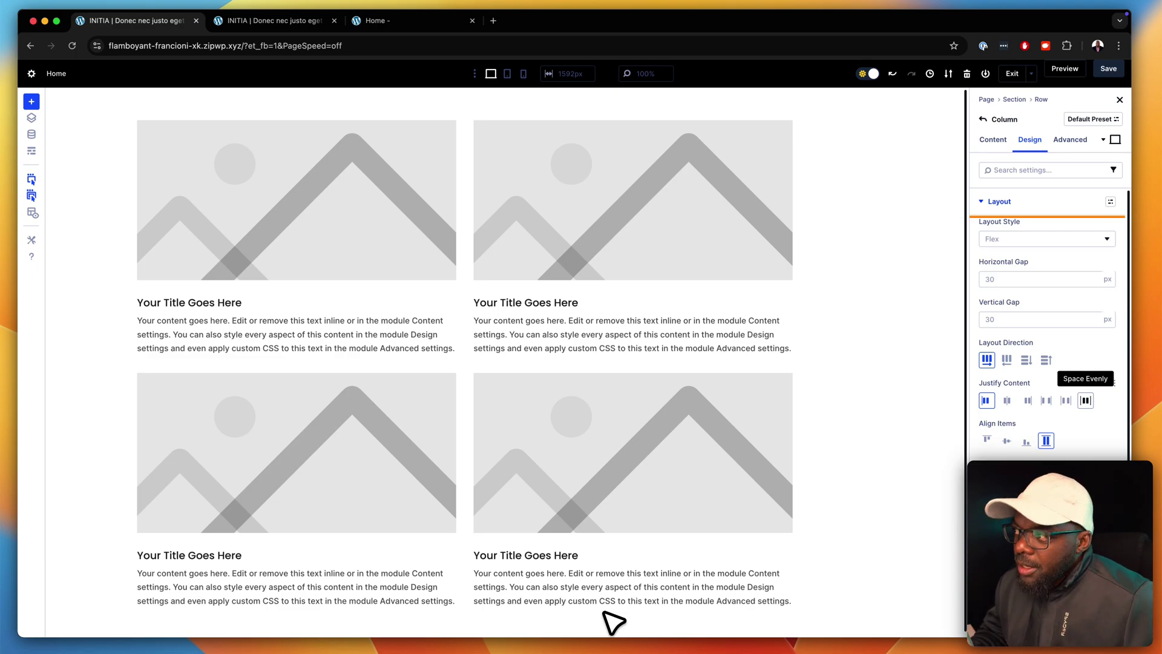
pyautogui.click(614, 622)
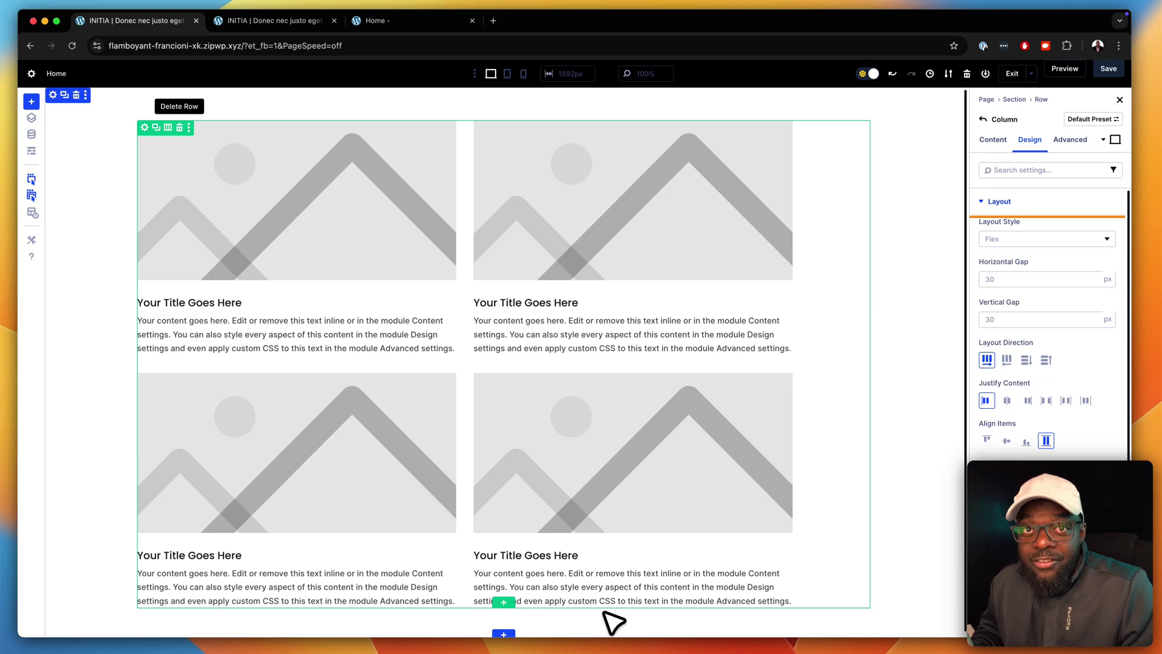
# - Delete the row holding the four blurbs and insert a new single-column row in its place
pyautogui.click(179, 127)
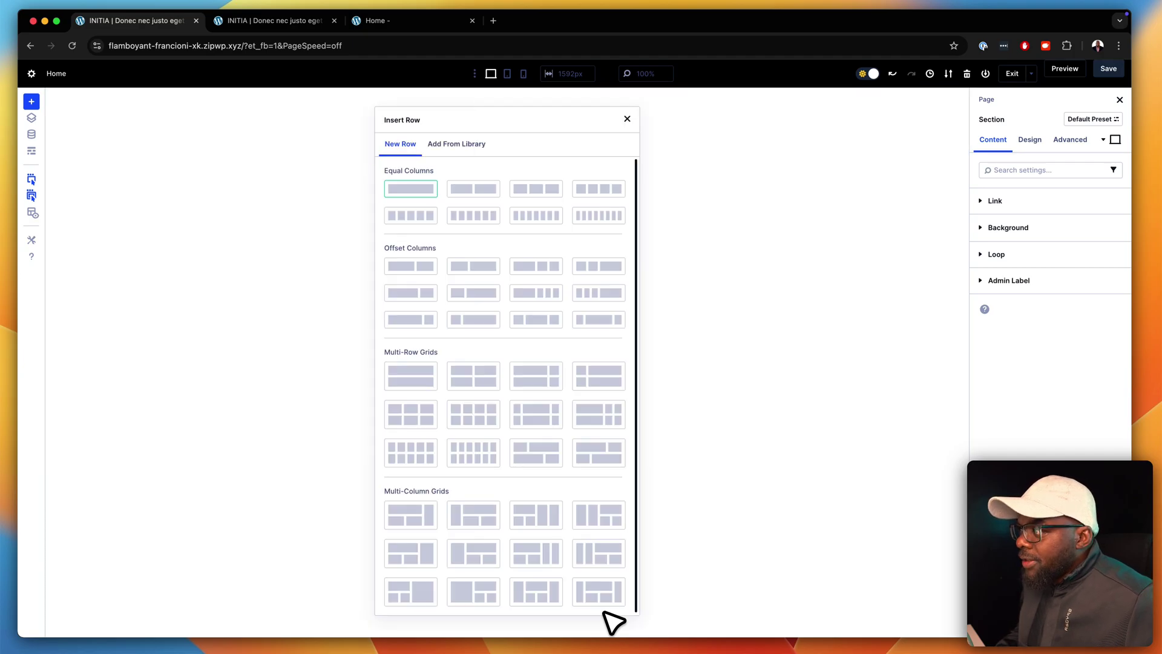
pyautogui.press('Return')
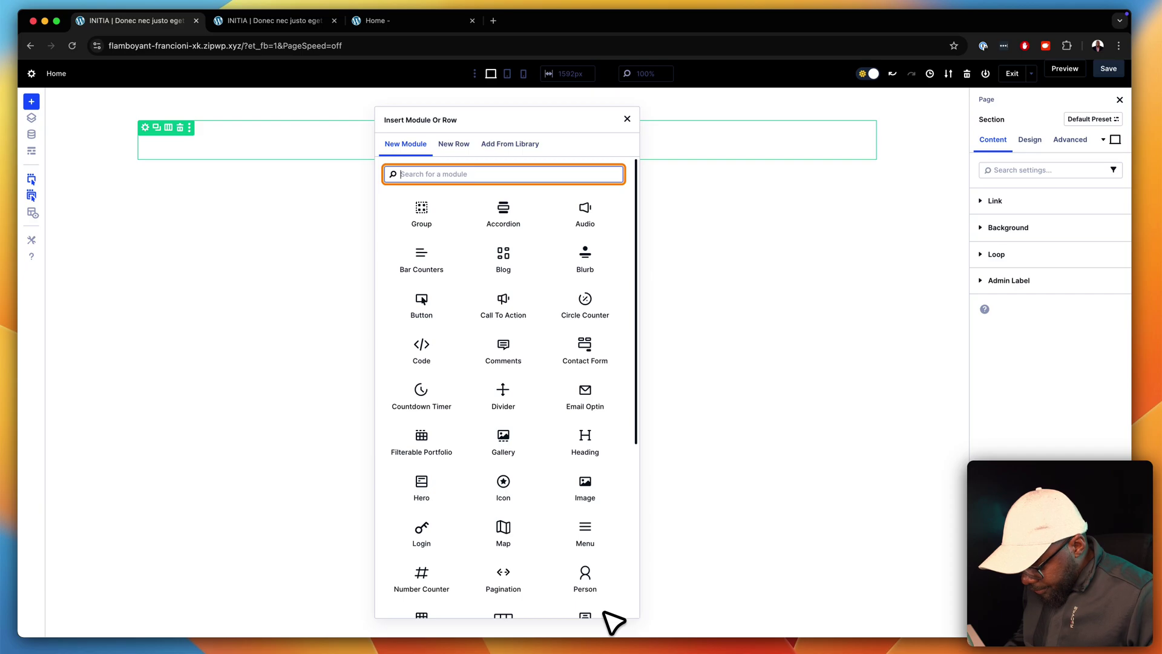
# - Add a Blurb module to the new row and duplicate it to make four blurbs
pyautogui.write('blu')
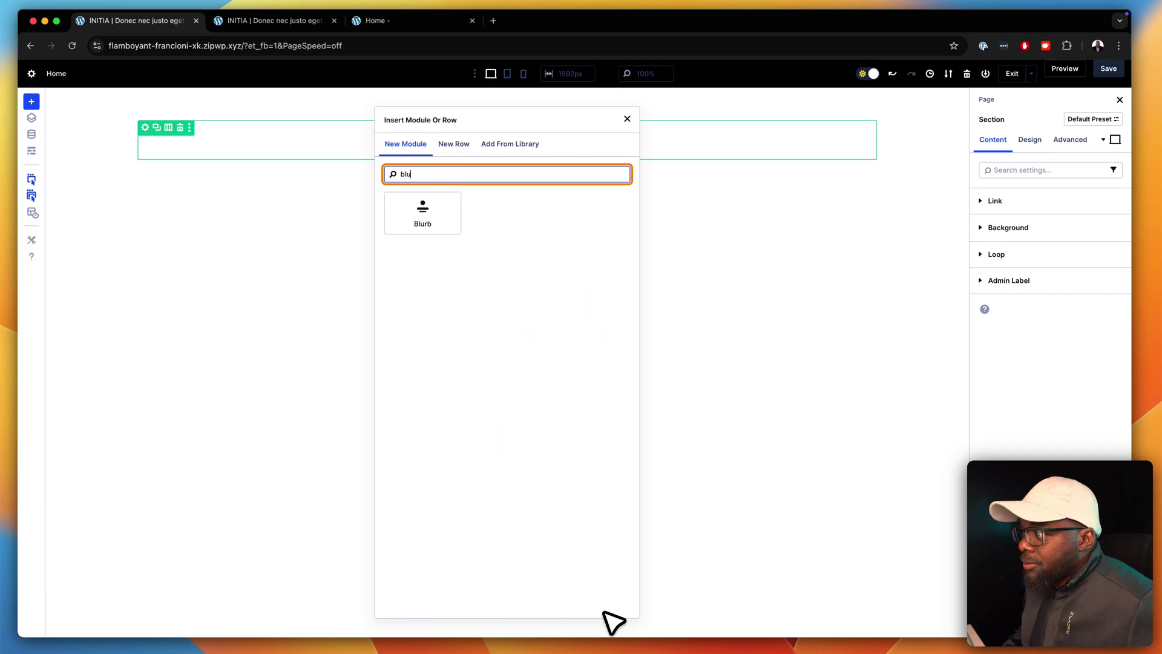
pyautogui.press('Return')
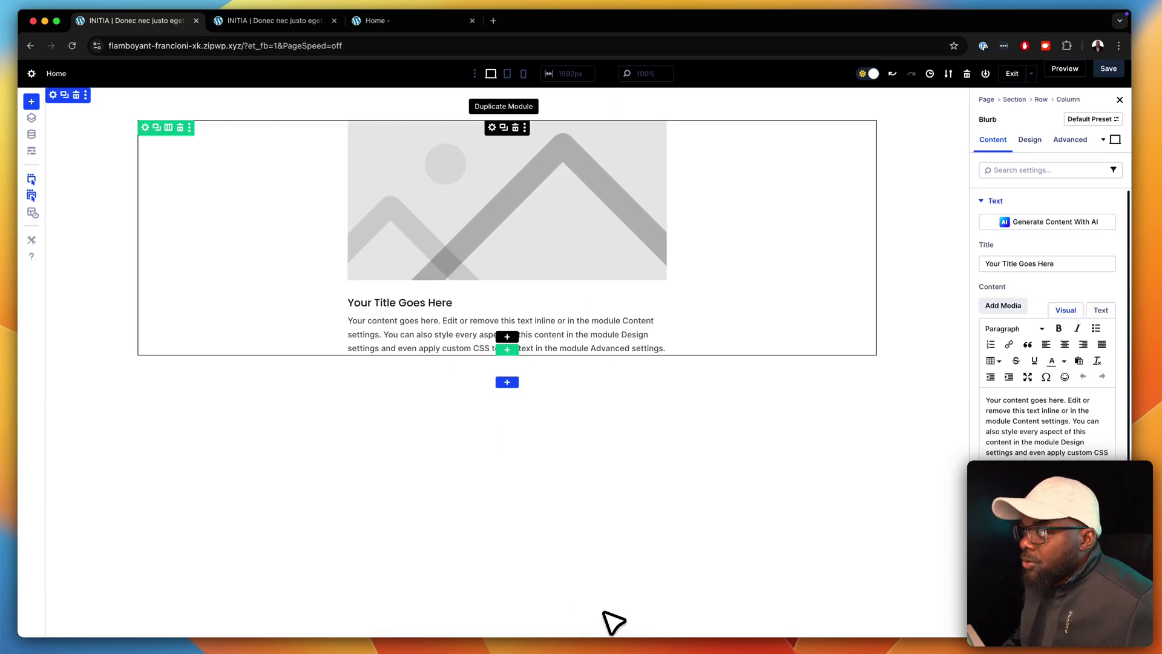
pyautogui.click(503, 127)
pyautogui.press('super+d')
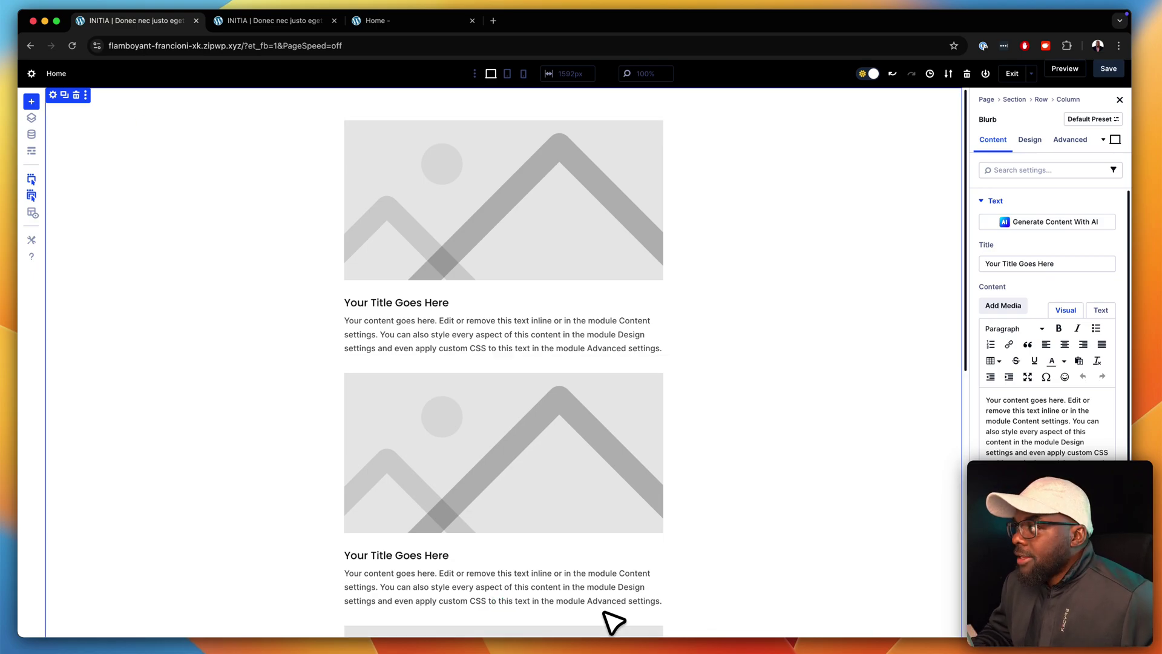
# - Assign the CSS classes "grid grid-auto" to the column that holds the four blurbs
pyautogui.click(144, 127)
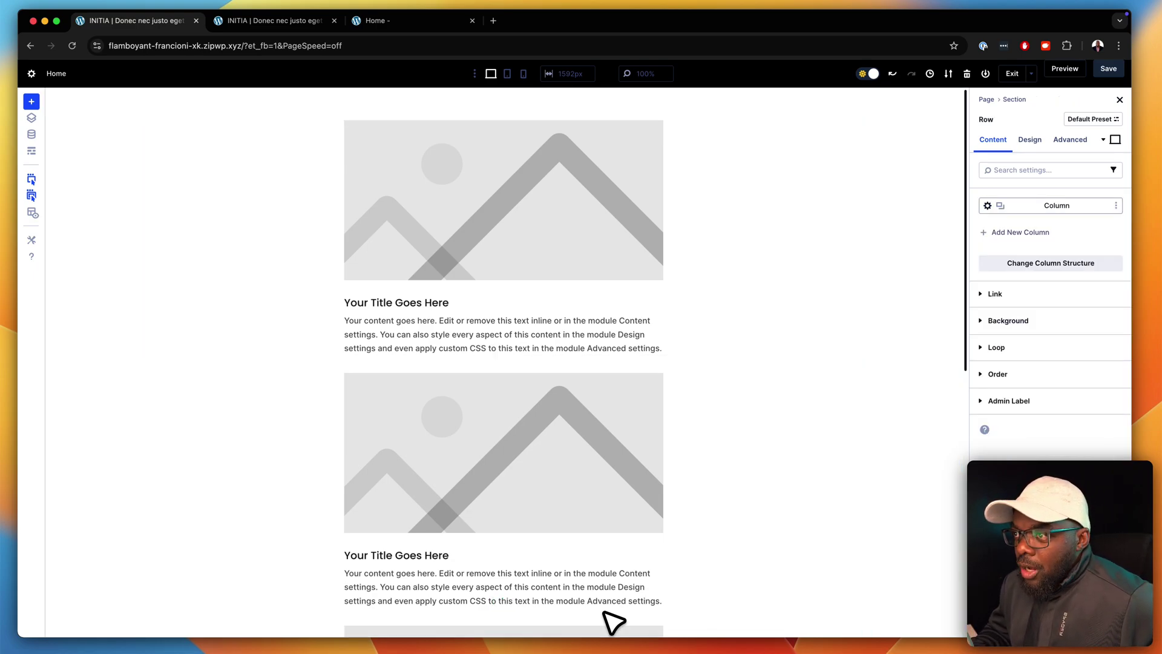
pyautogui.click(1056, 205)
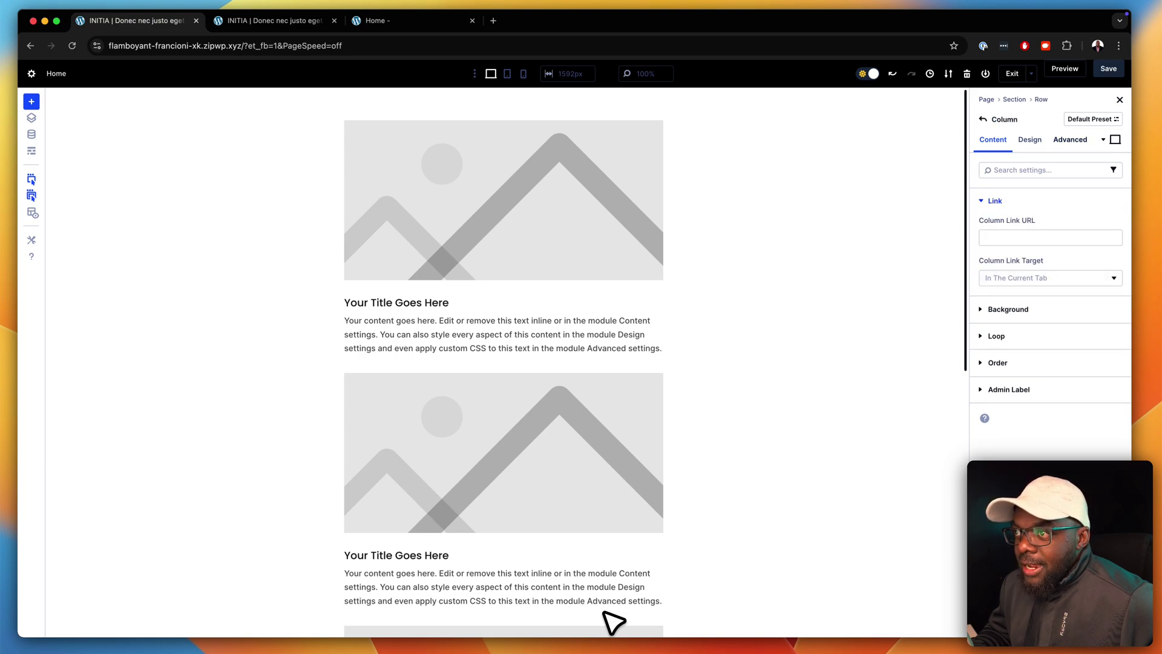
pyautogui.click(1069, 139)
pyautogui.click(1016, 201)
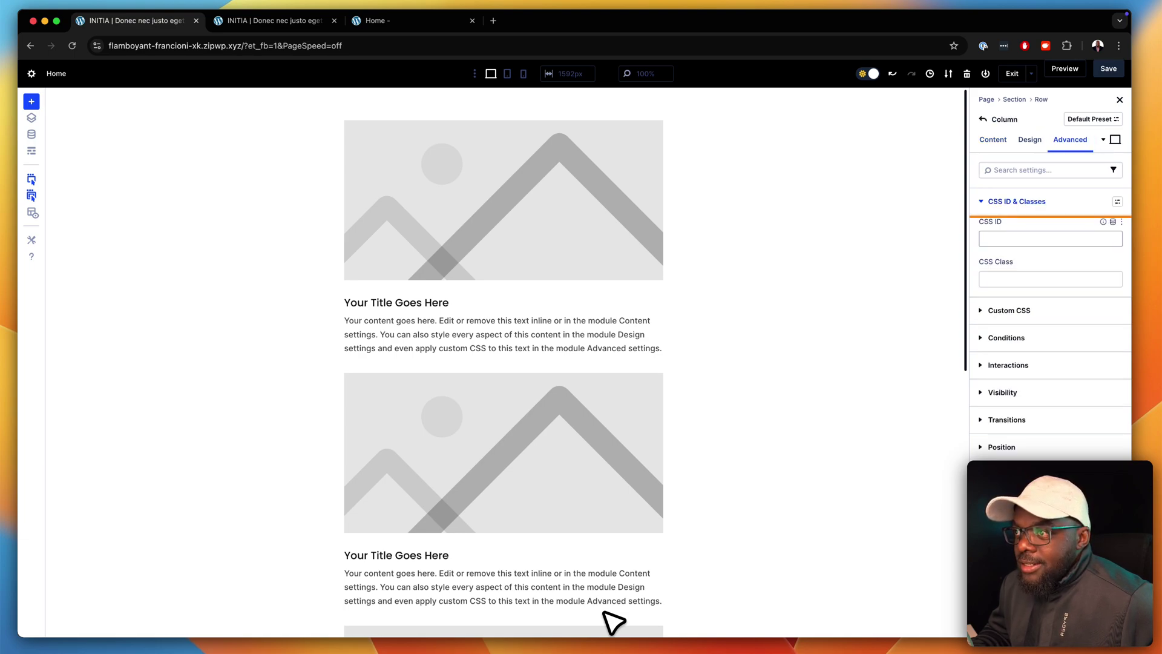
pyautogui.click(1050, 279)
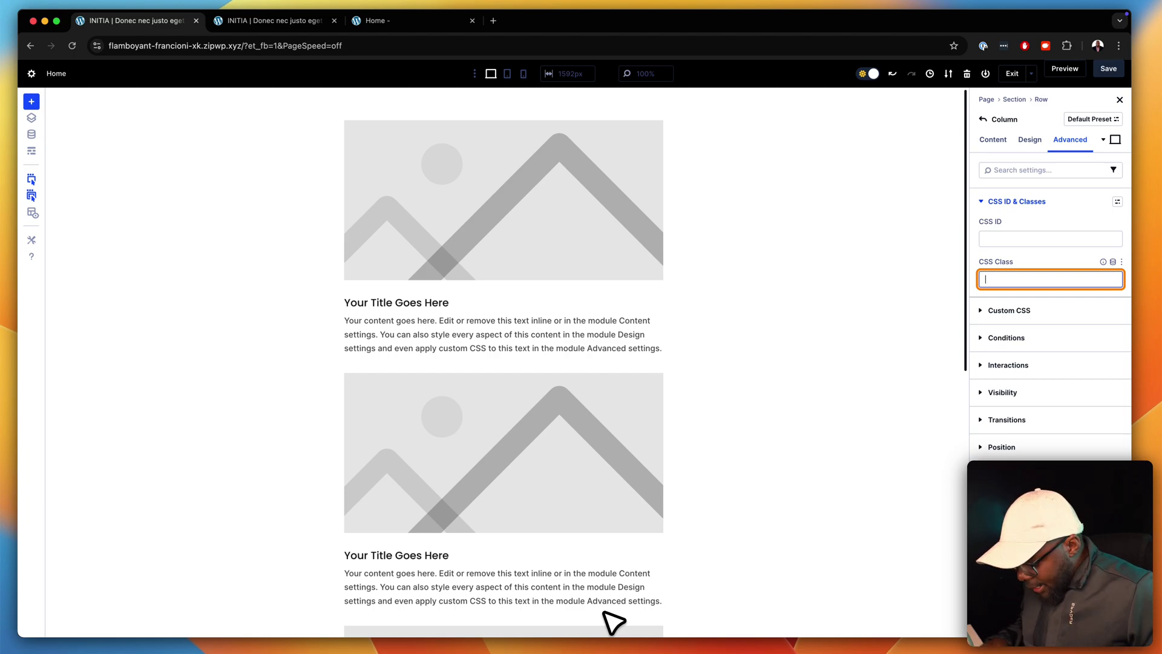
pyautogui.write('grid')
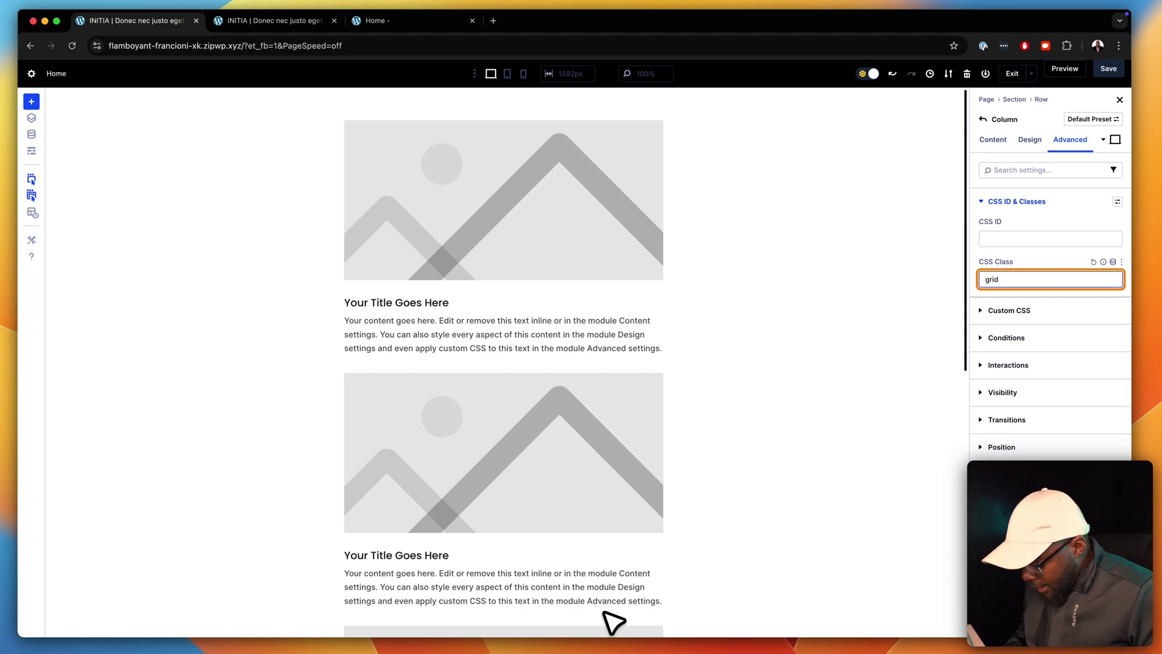
pyautogui.write(' grid')
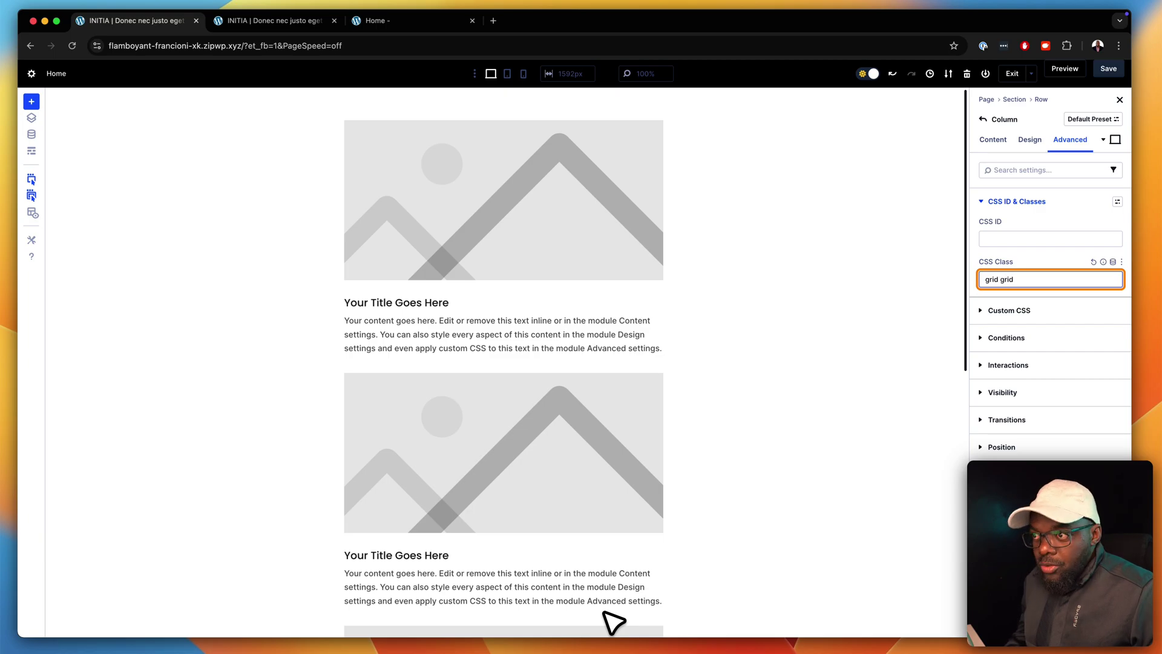
pyautogui.write('-auto')
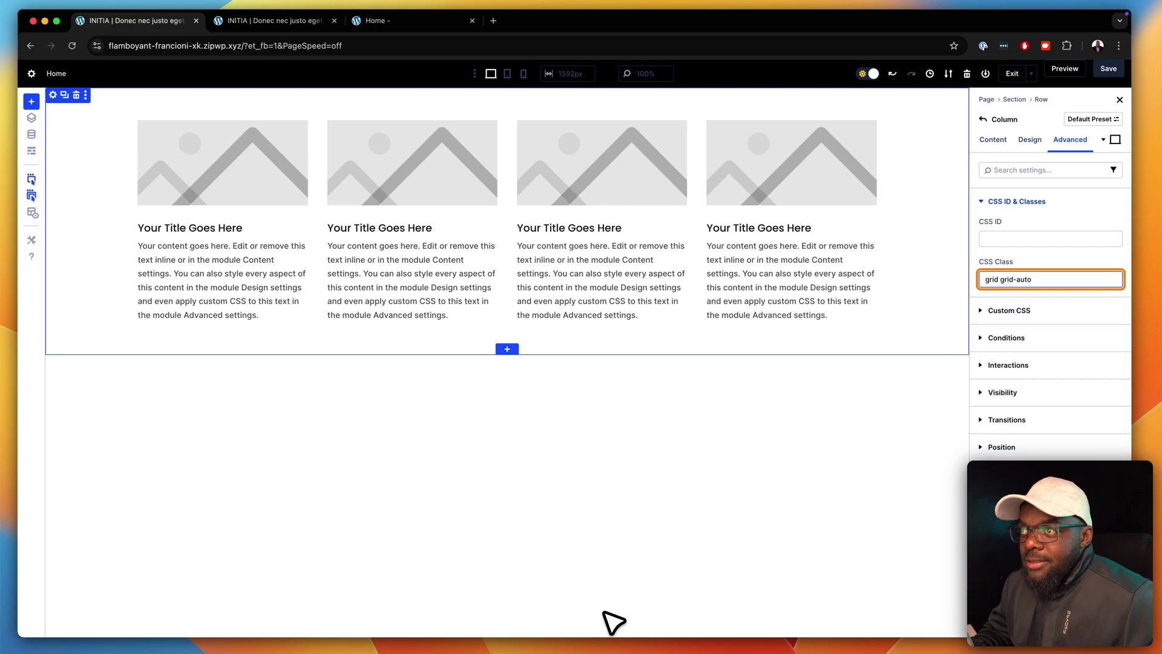
# - Save the page, preview it, and examine the four-blurb grid in the browser's responsive inspection view
pyautogui.hotkey('ctrl', 's')
pyautogui.hotkey('ctrl', 'p')
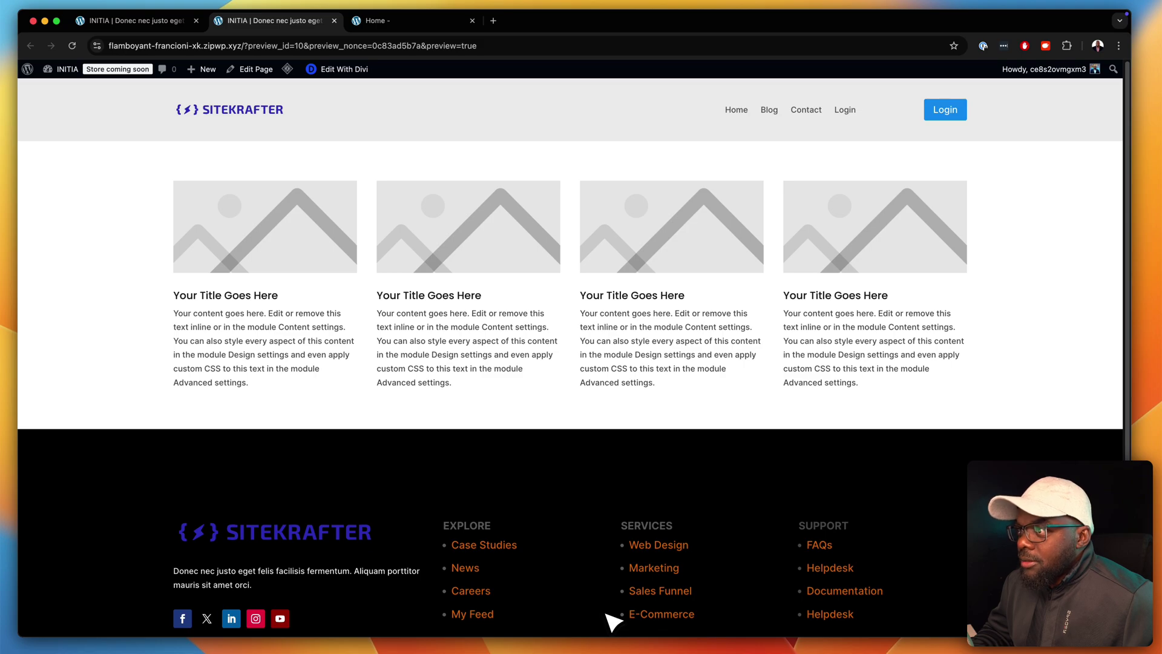
pyautogui.rightClick(703, 154)
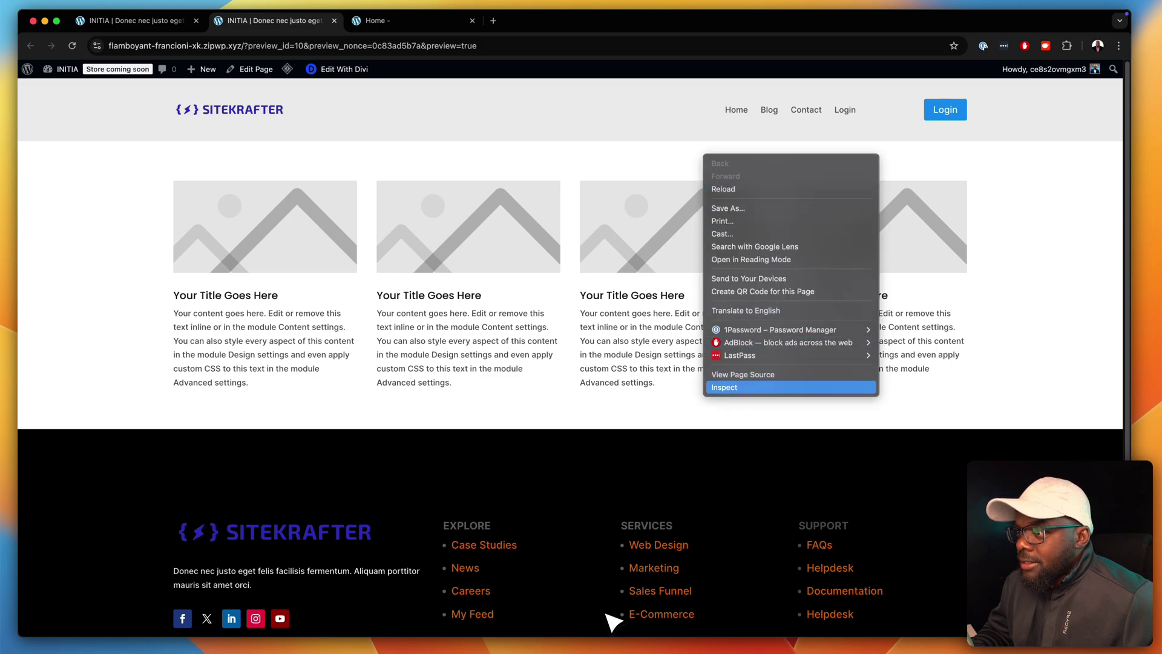
pyautogui.press('Return')
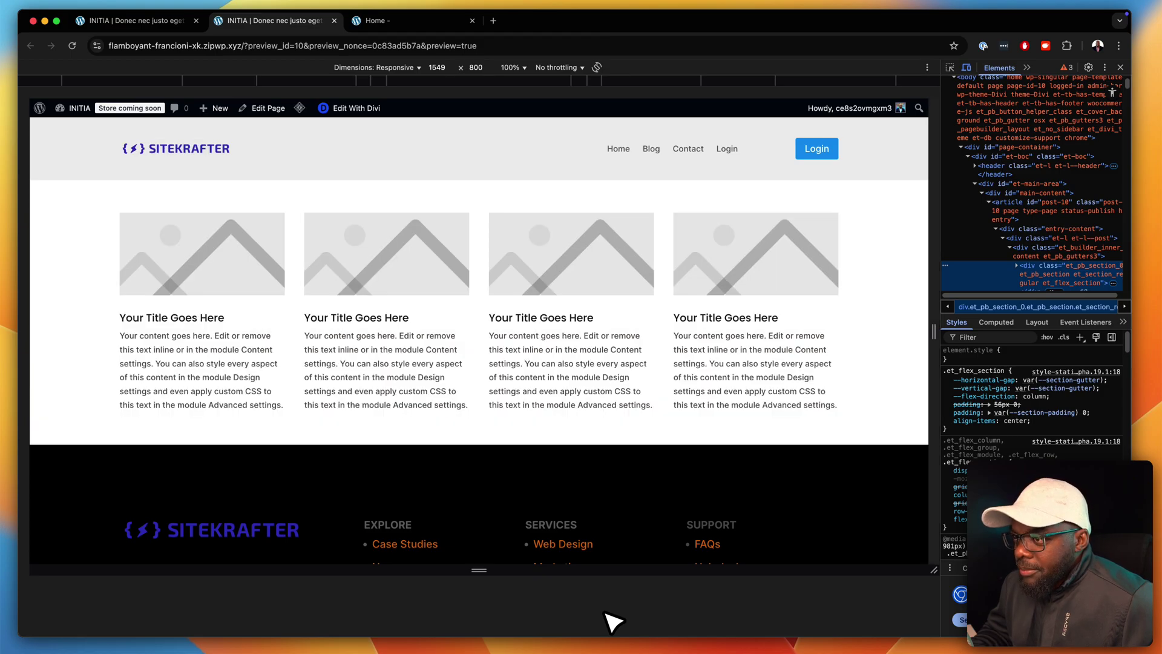
pyautogui.moveTo(933, 331)
pyautogui.mouseDown()
pyautogui.moveTo(598, 331)
pyautogui.moveTo(934, 331)
pyautogui.mouseUp()
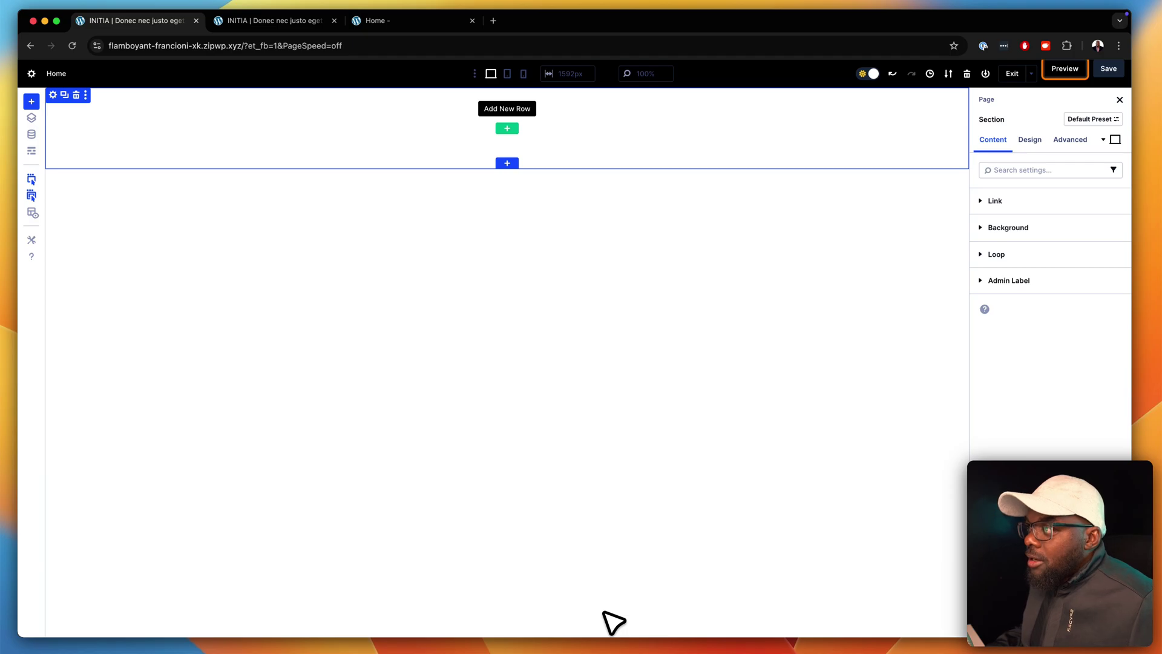
# - Insert a single-column row containing a group, add a Text module to the group and duplicate that module
pyautogui.click(507, 128)
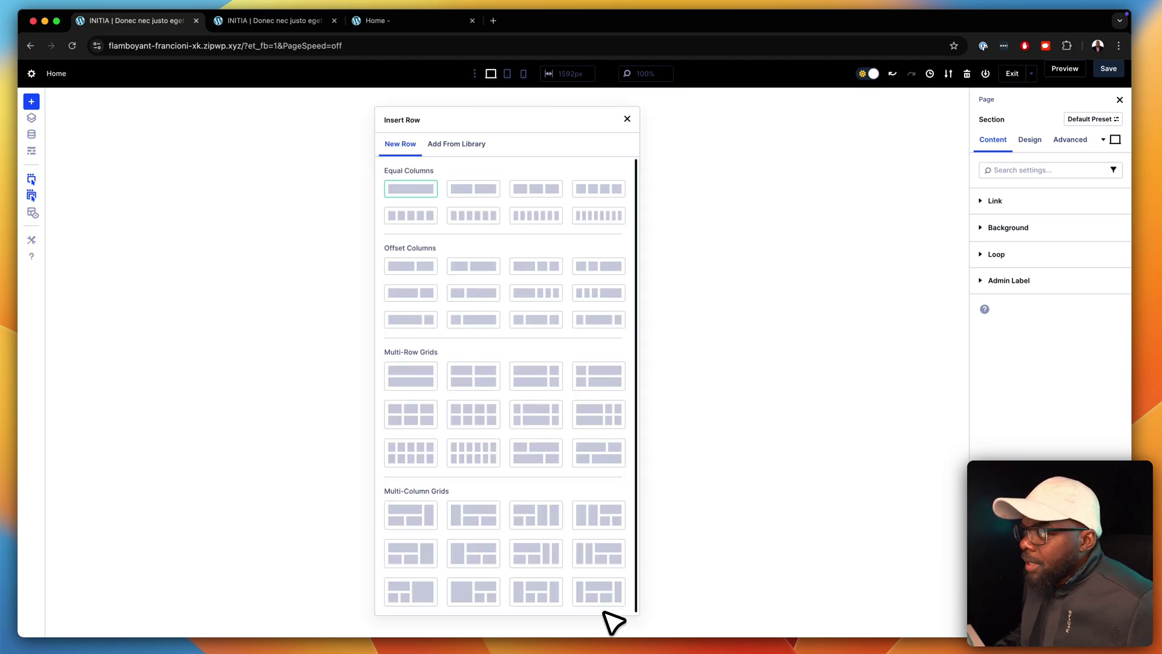
pyautogui.click(410, 189)
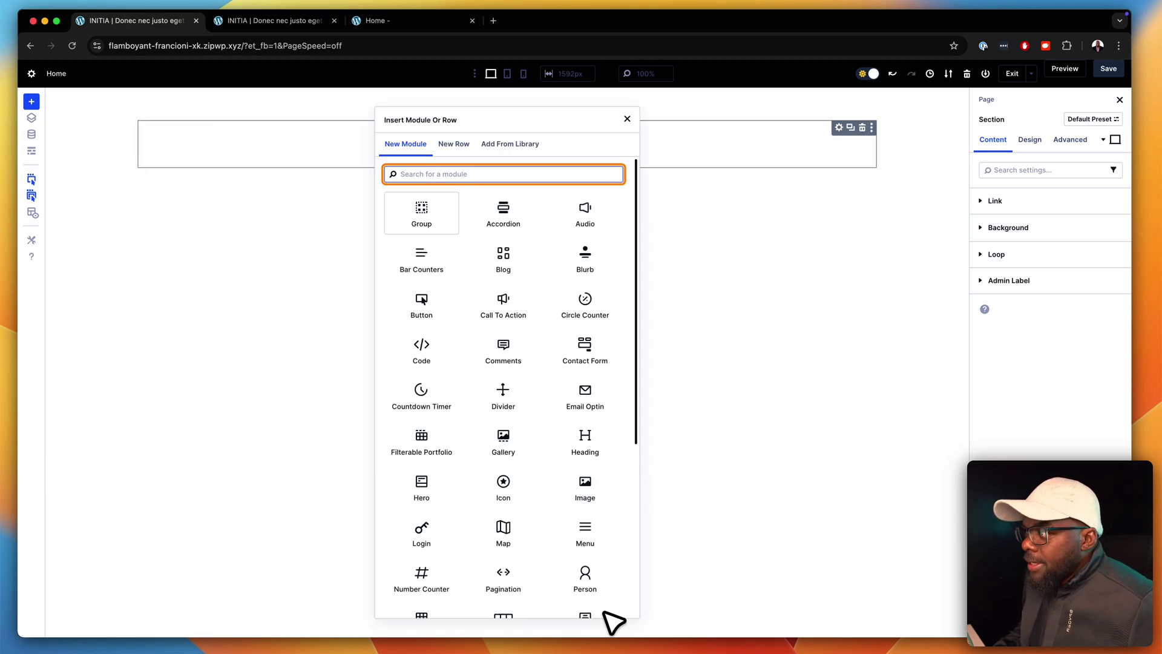
pyautogui.write('text')
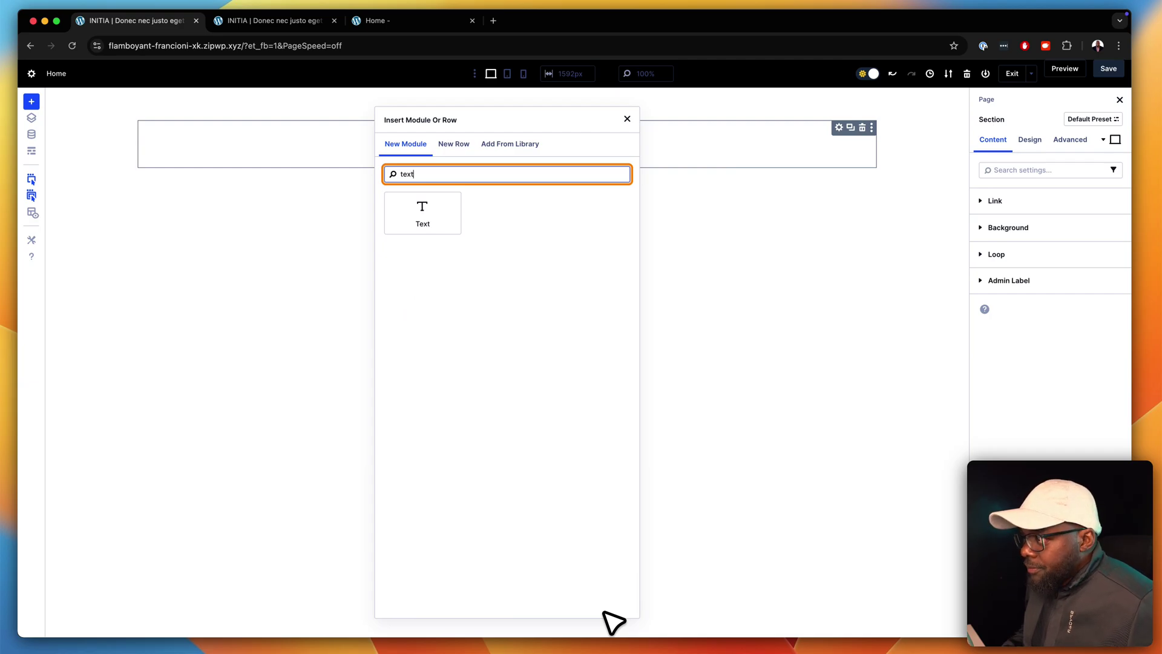
pyautogui.press('Return')
pyautogui.click(503, 127)
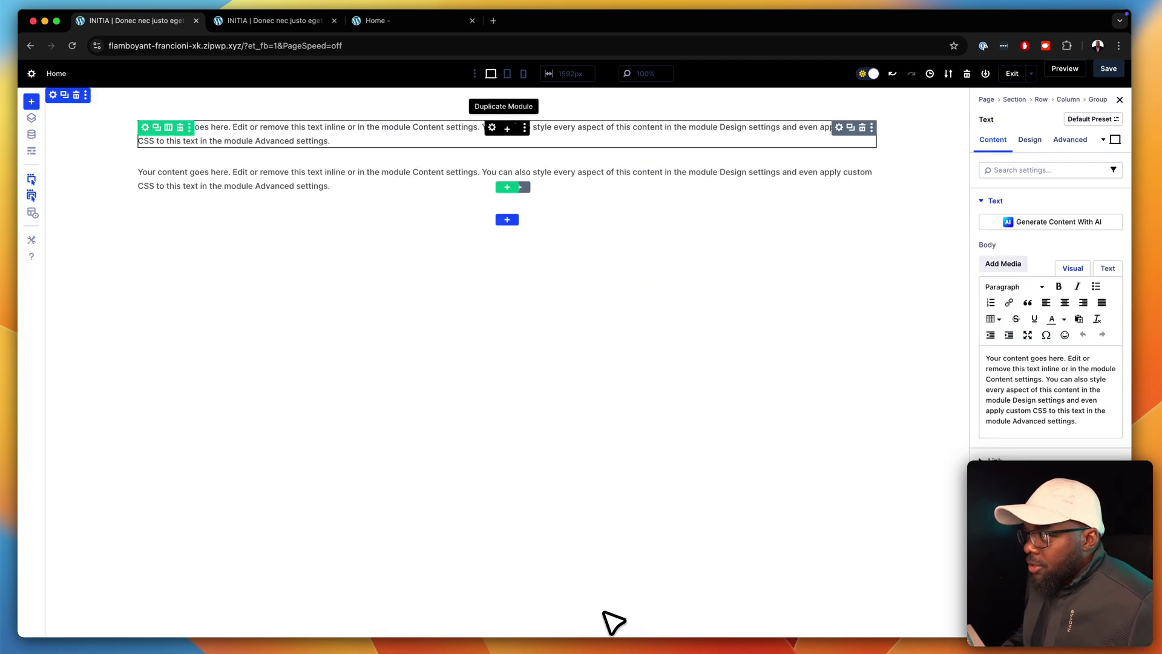
# - Add a Button module below the two text modules in the group
pyautogui.click(494, 174)
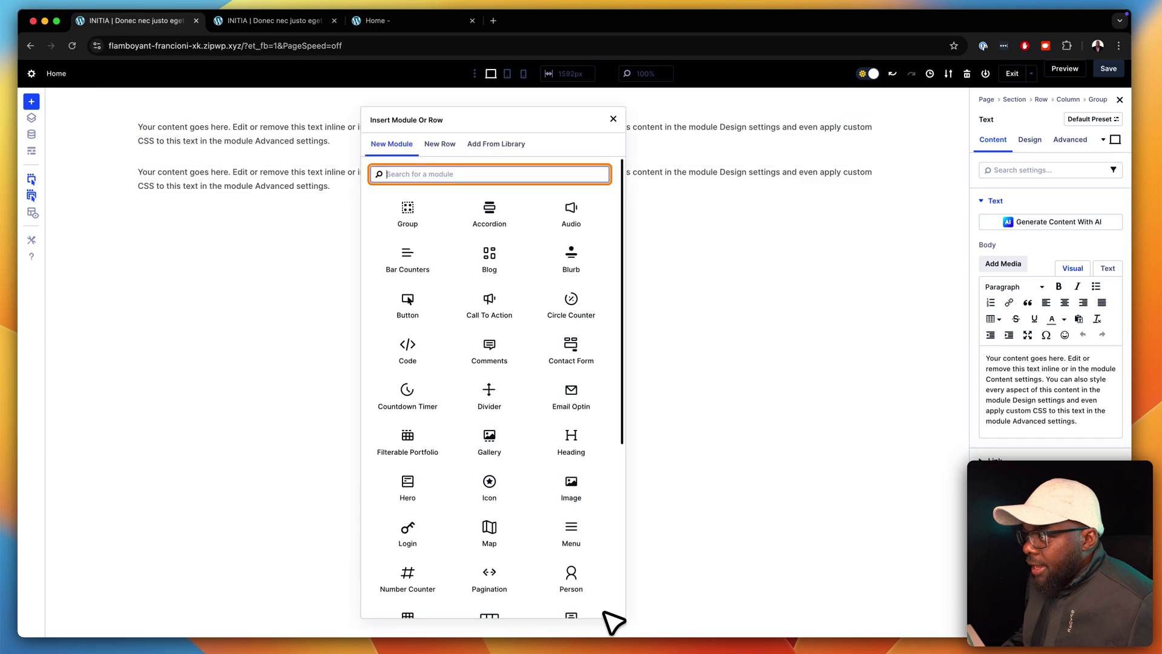
pyautogui.write('button')
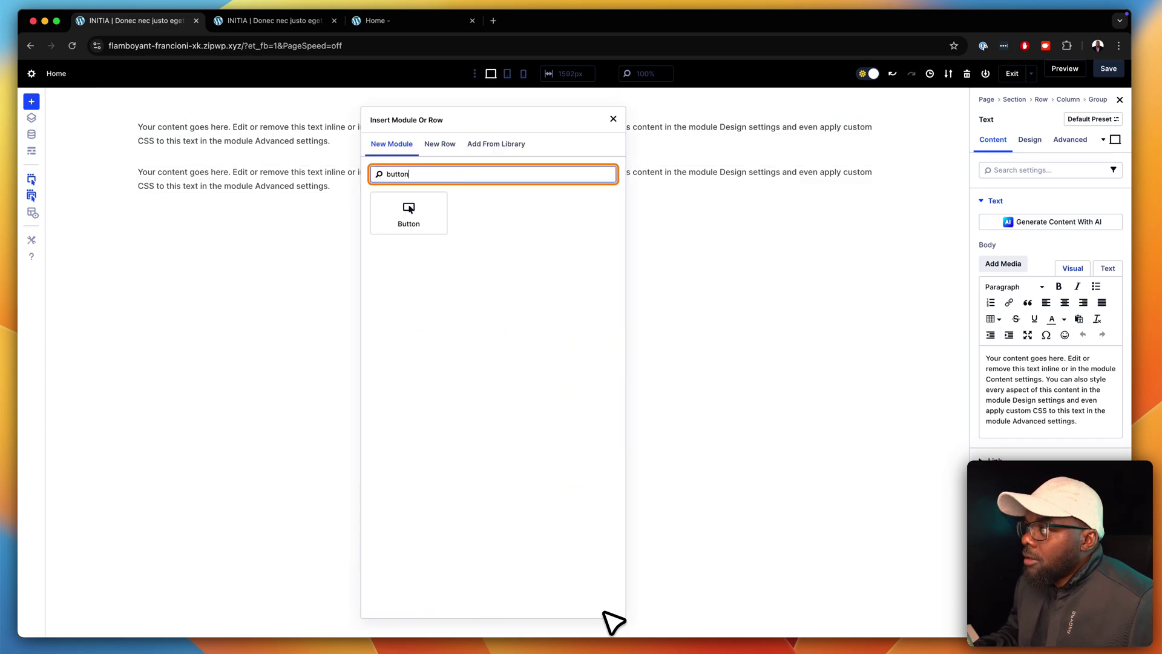
pyautogui.press('Return')
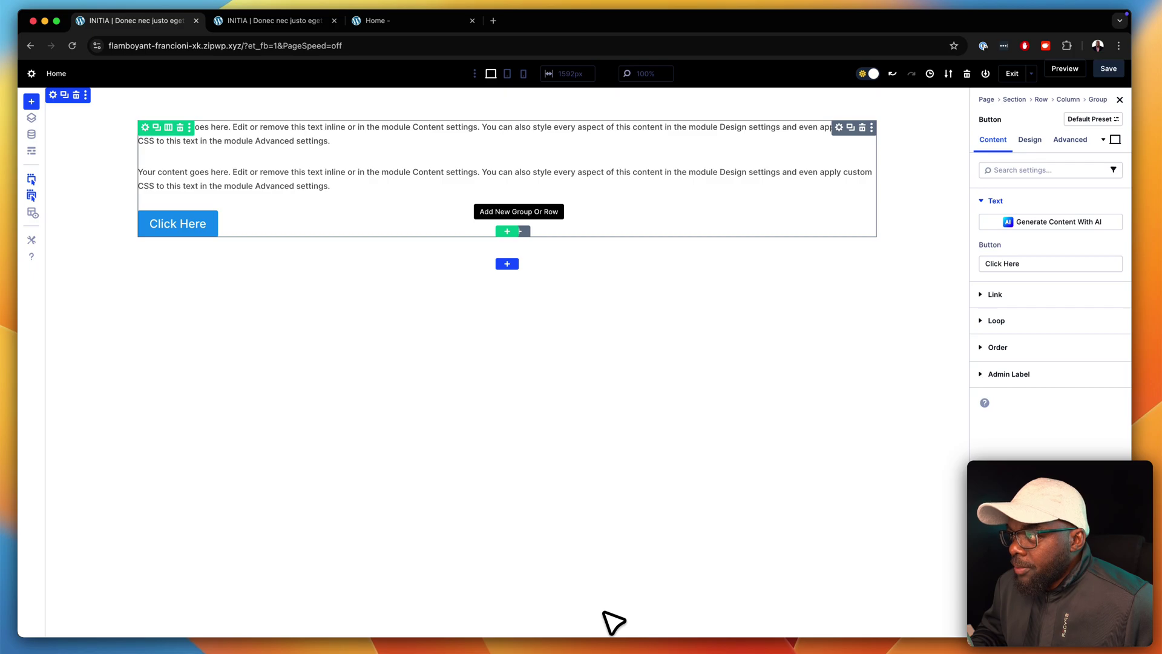
# - Add a second group below the first and insert an Image module in it with the red sneakers photo
pyautogui.click(506, 231)
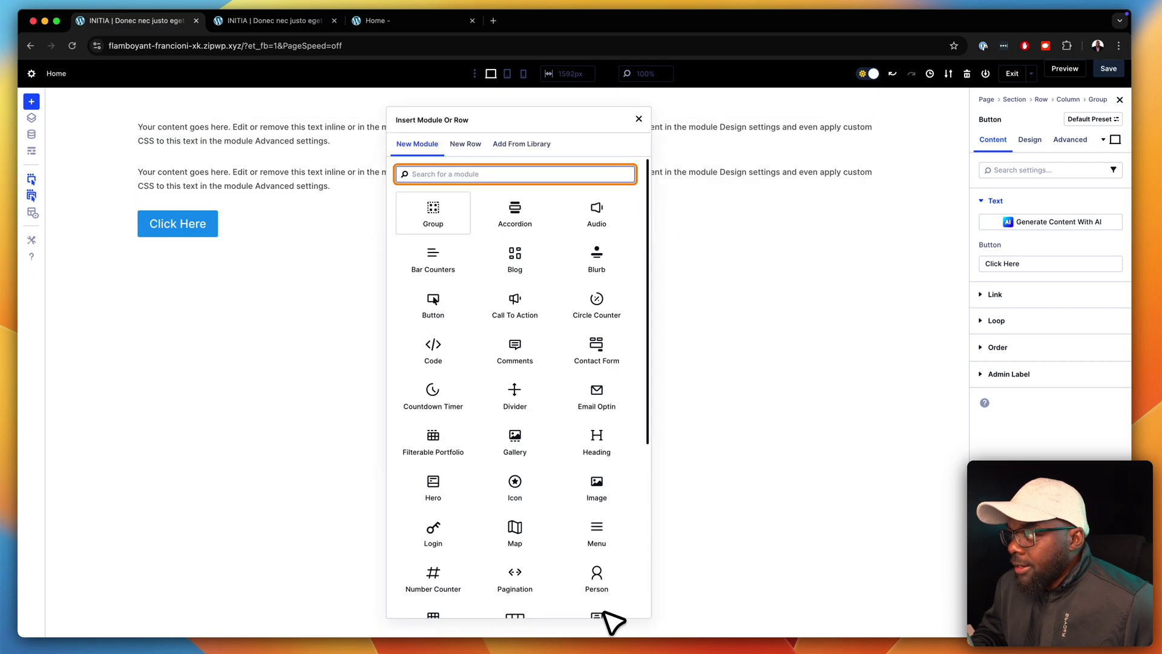
pyautogui.click(421, 213)
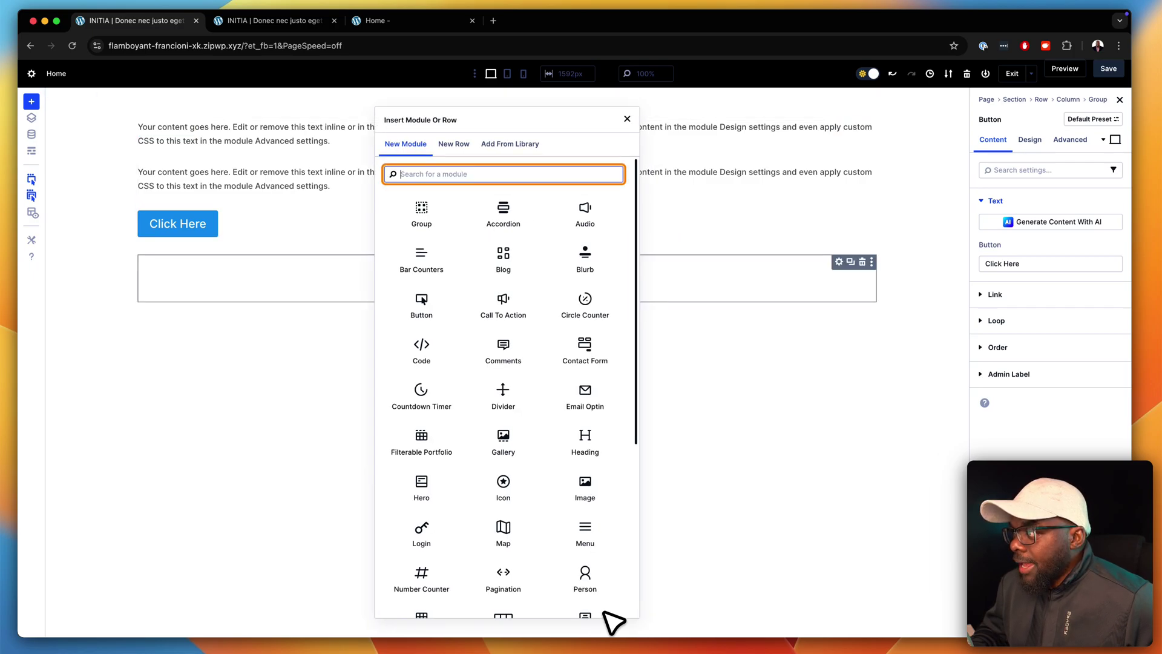
pyautogui.write('image')
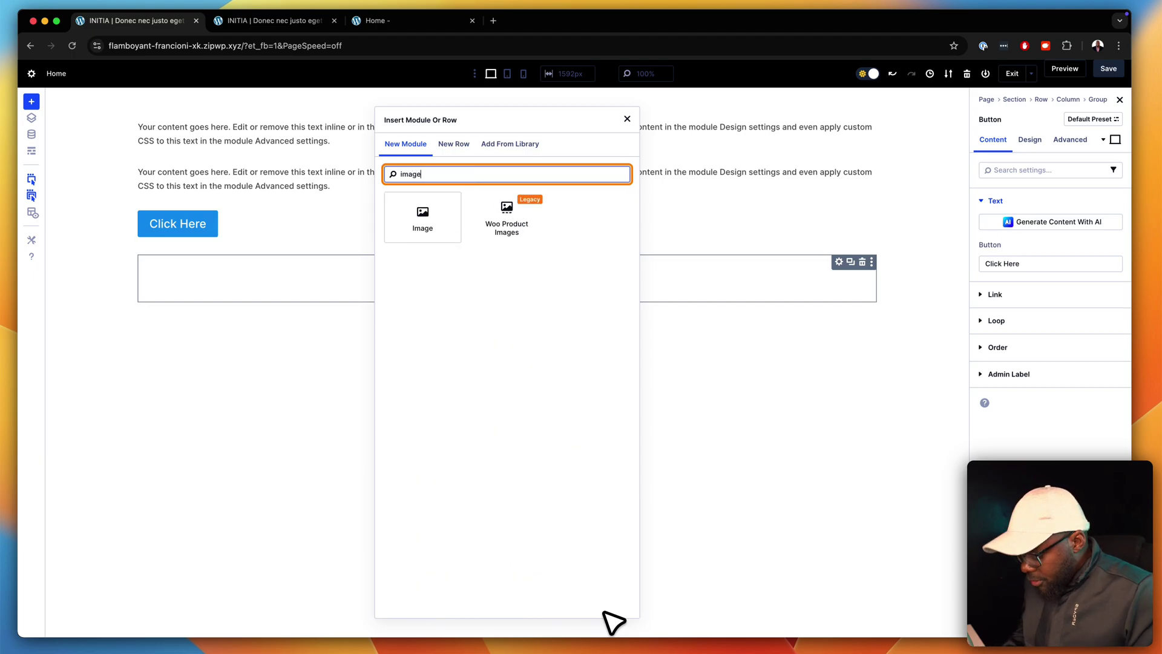
pyautogui.press('Return')
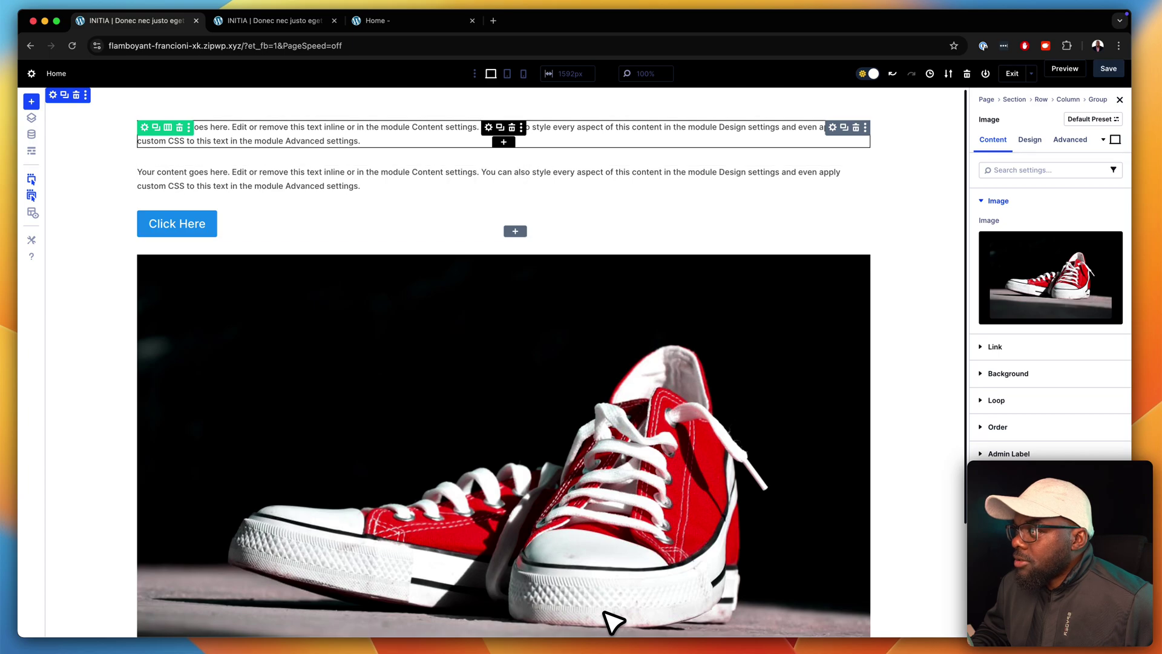
# - Shorten the first text module's body to "Your content goes here."
pyautogui.click(488, 128)
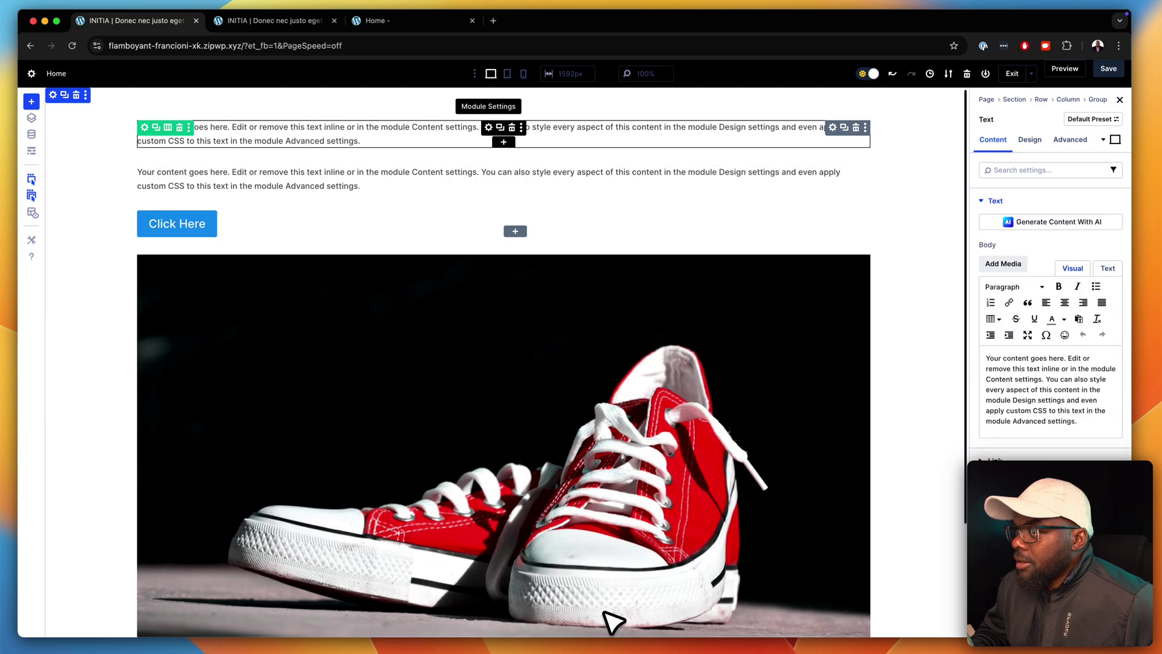
pyautogui.moveTo(1066, 358)
pyautogui.mouseDown()
pyautogui.moveTo(1100, 389)
pyautogui.moveTo(1077, 420)
pyautogui.mouseUp()
pyautogui.press('BackSpace')
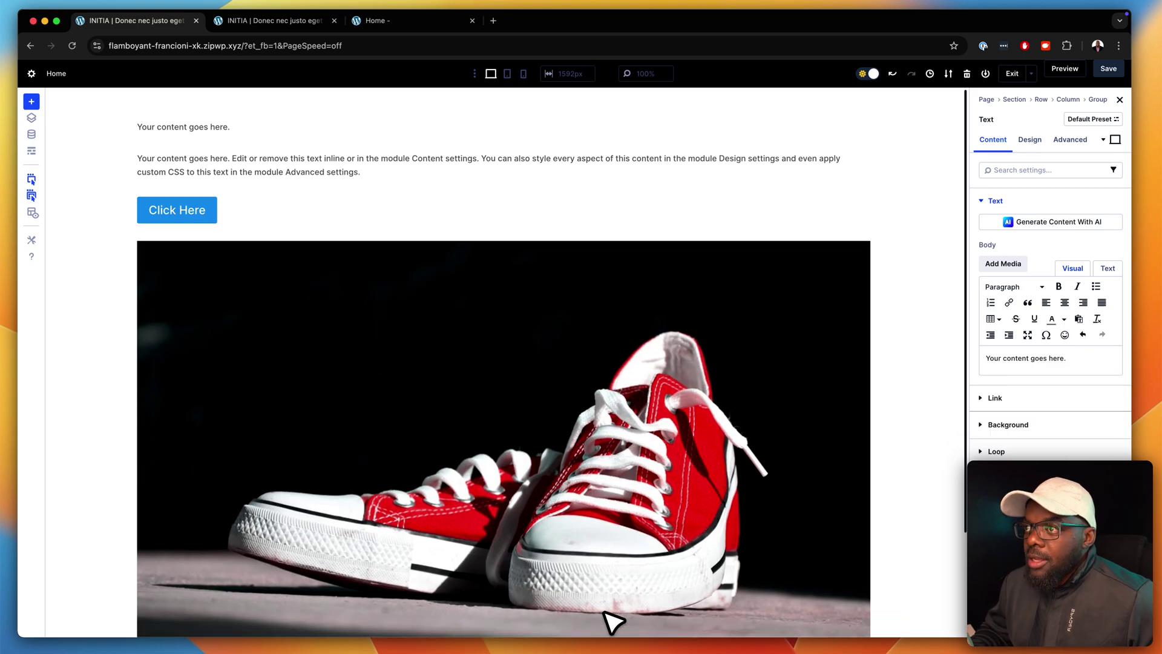
# - Assign the CSS classes "text-uppercase sk" to the first text module
pyautogui.click(1069, 139)
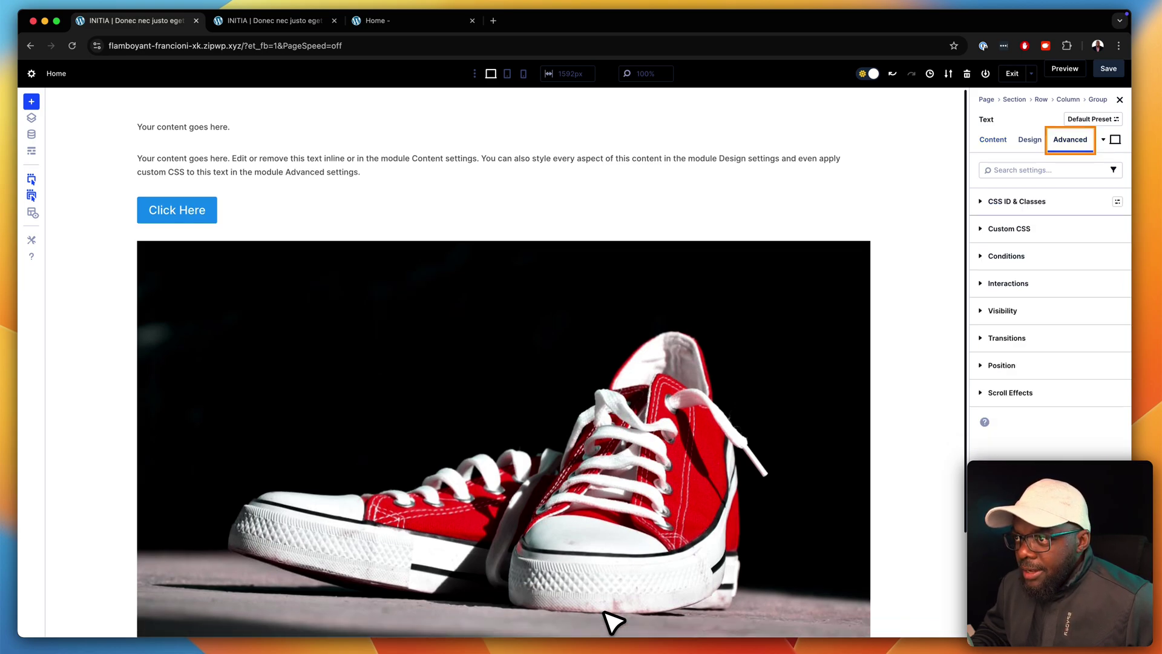
pyautogui.click(1016, 201)
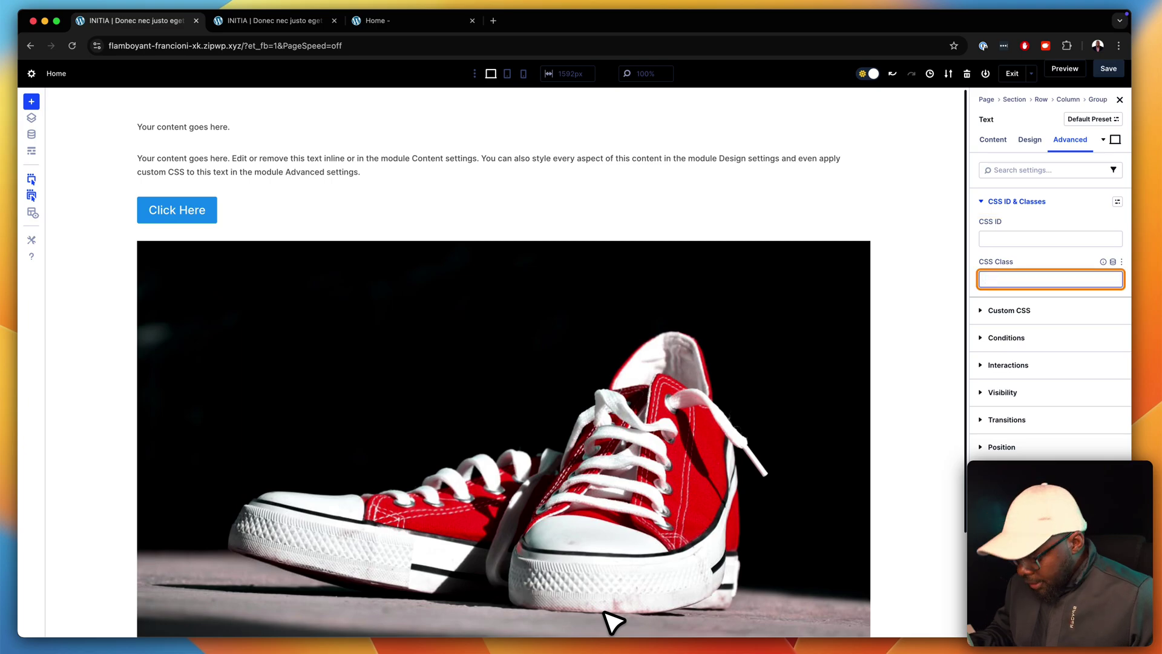
pyautogui.write('text-')
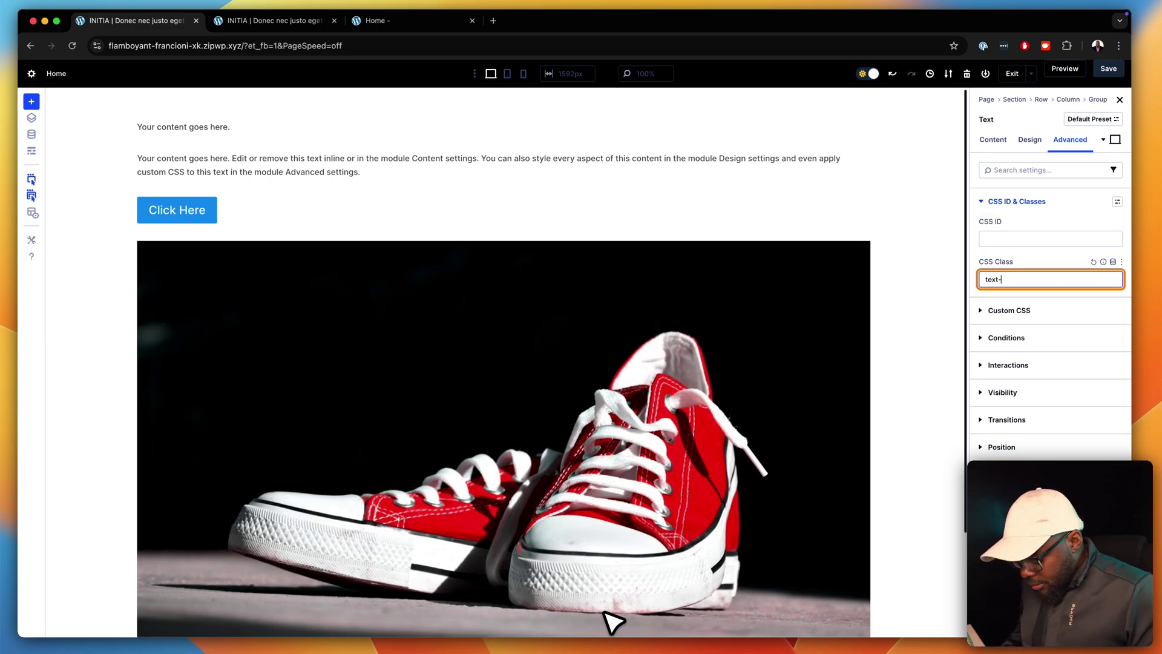
pyautogui.write('uppercase')
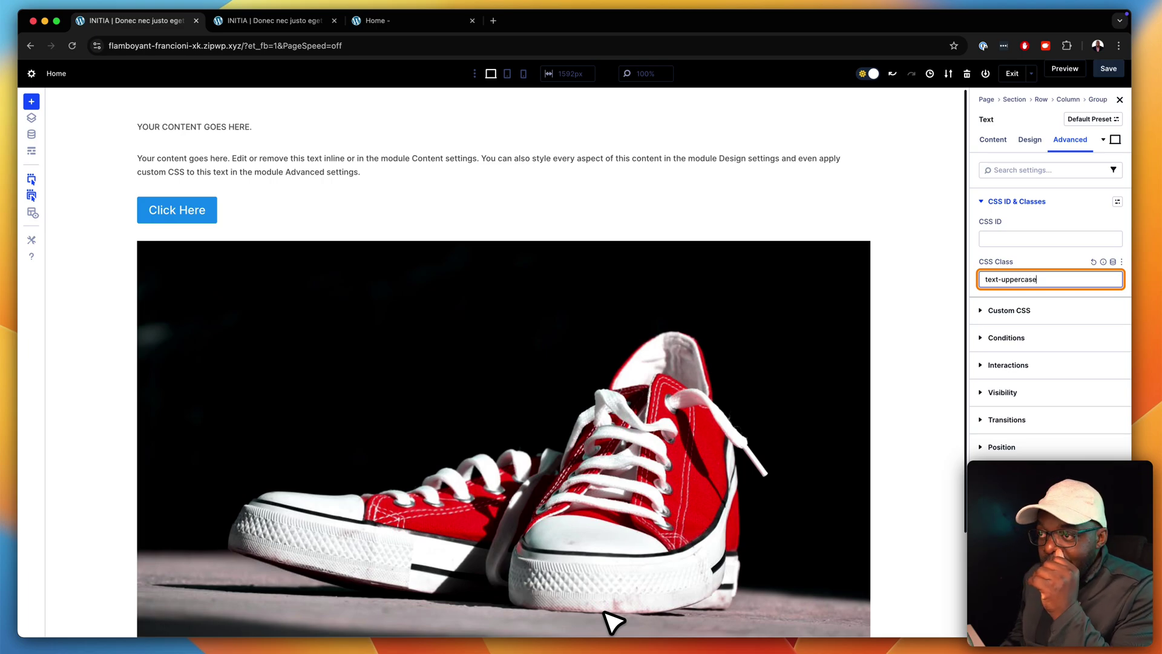
pyautogui.write(' sk')
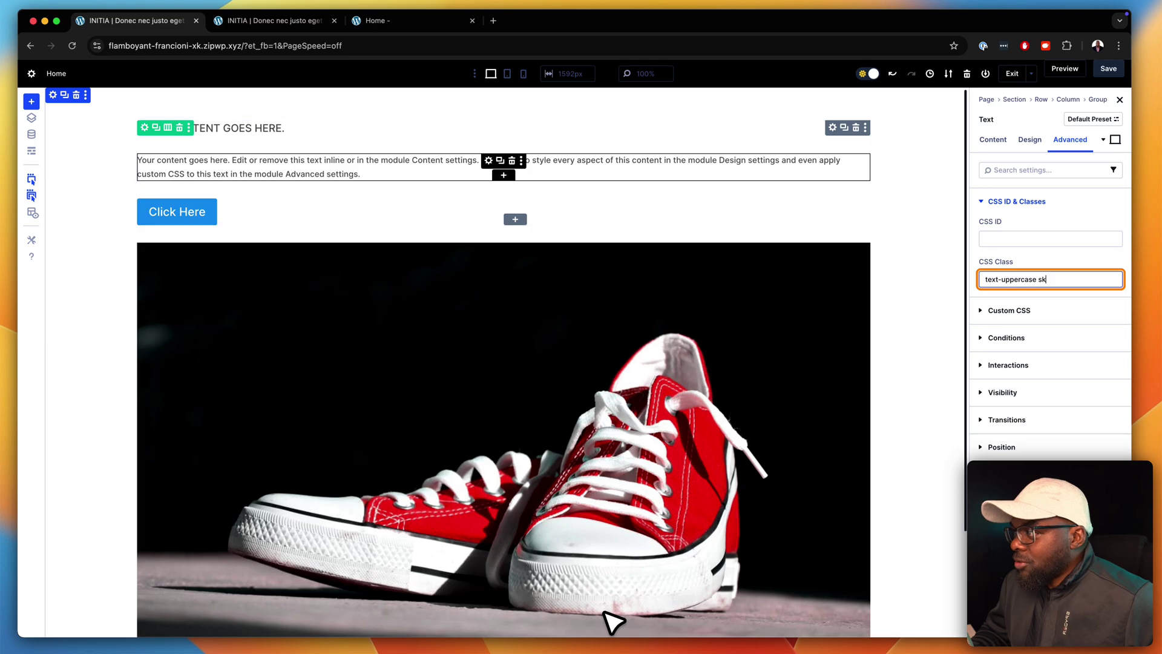
# - Shorten the second text module's body to "Edit or remove this text inline or in the module Content settings."
pyautogui.click(489, 160)
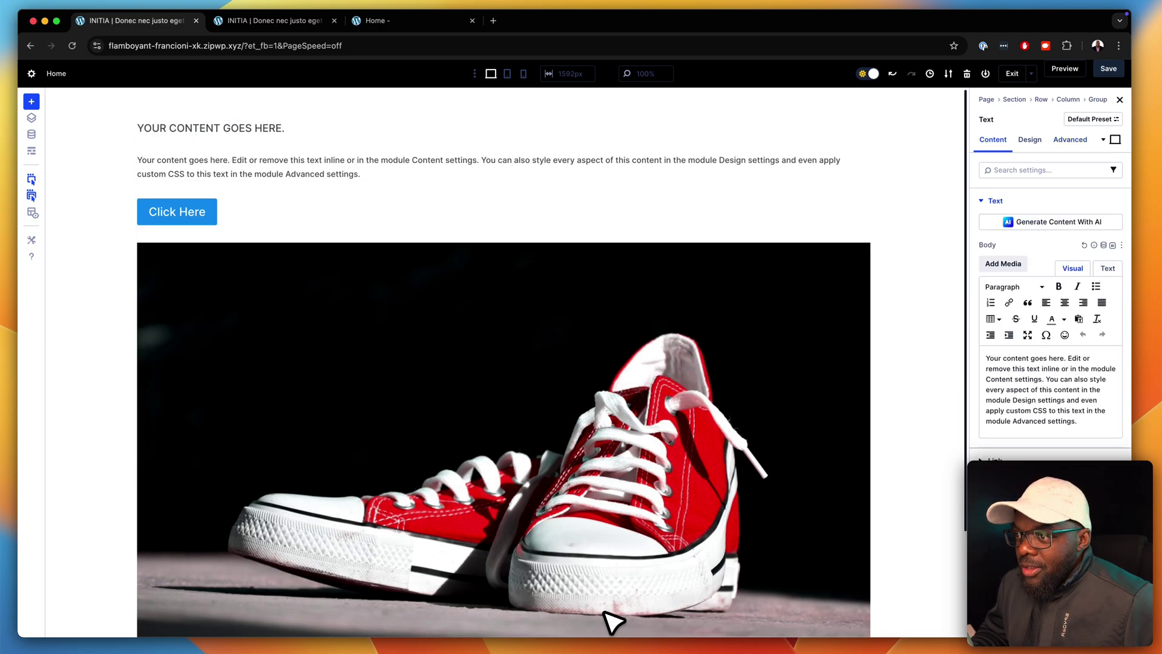
pyautogui.press('super+shift+Left')
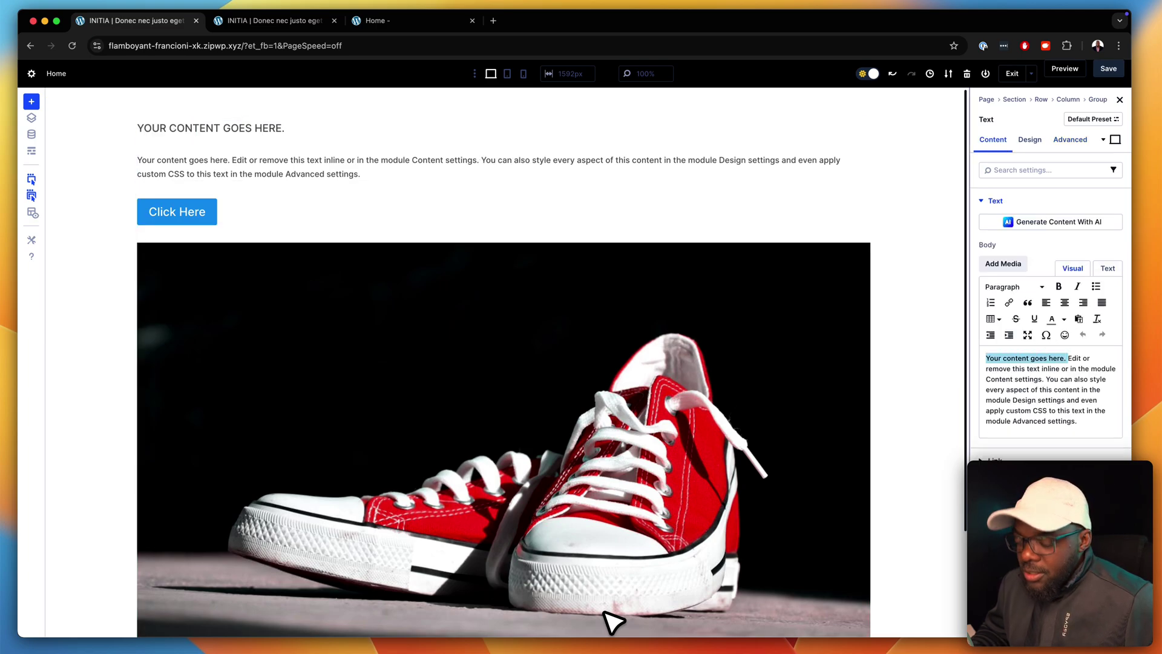
pyautogui.press('BackSpace')
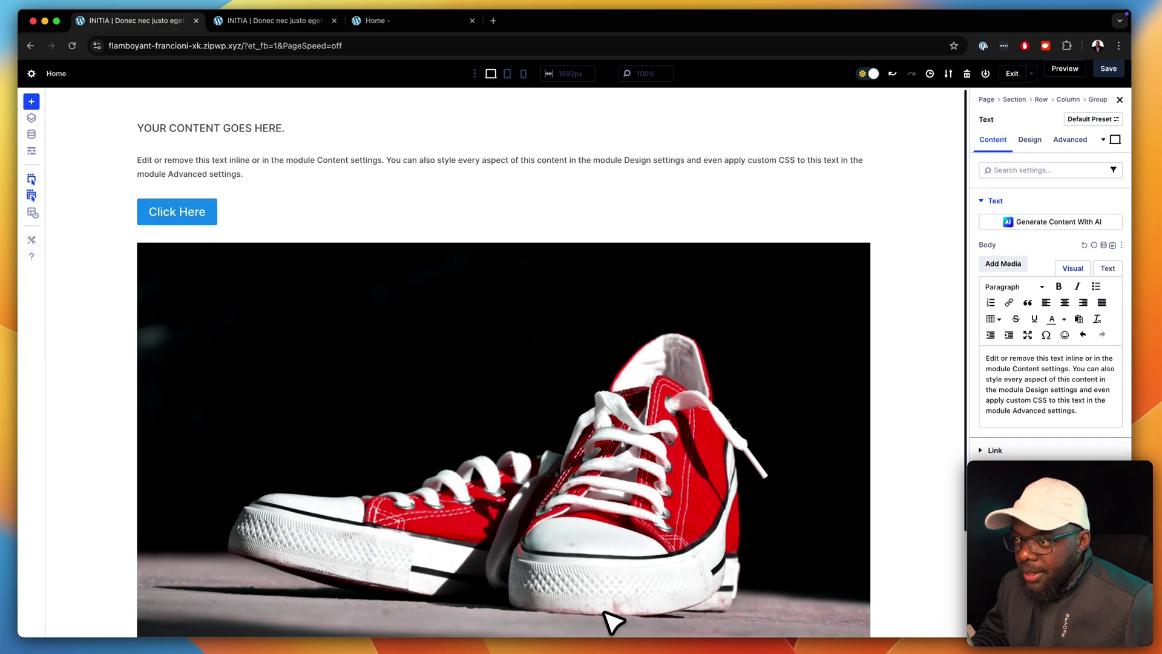
pyautogui.press('super+shift+Down')
pyautogui.press('BackSpace')
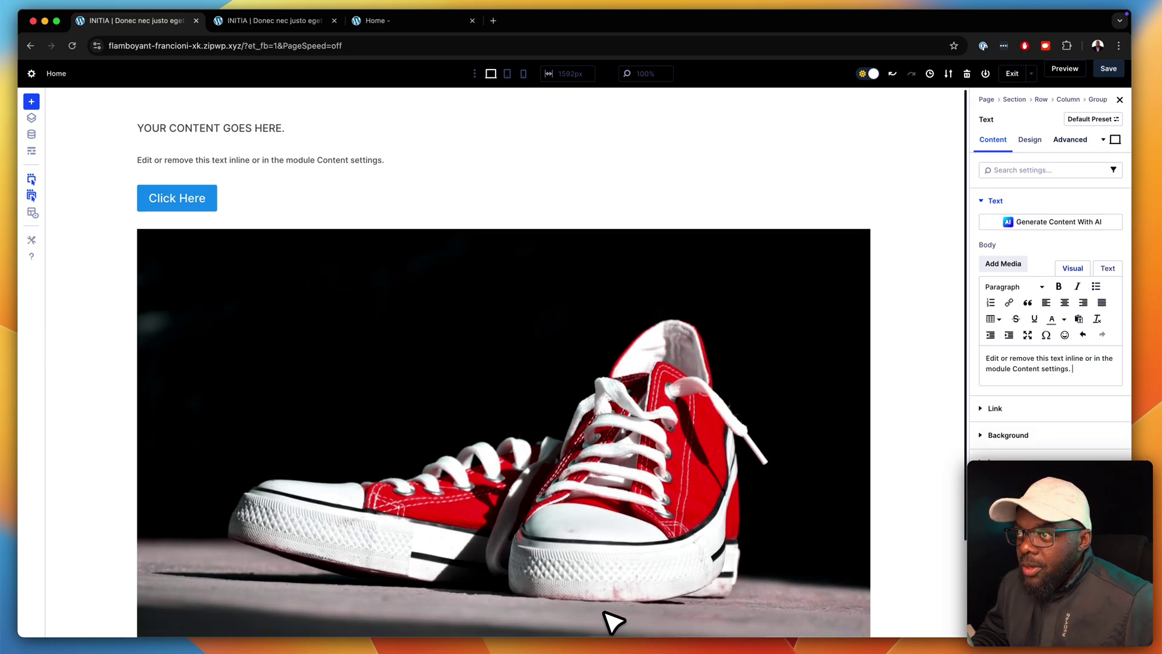
# - Assign the CSS class "sk-heading-4xl" to the second text module, and change it to "sk-heading-6xl"
pyautogui.click(1070, 139)
pyautogui.press('Tab')
pyautogui.press('Return')
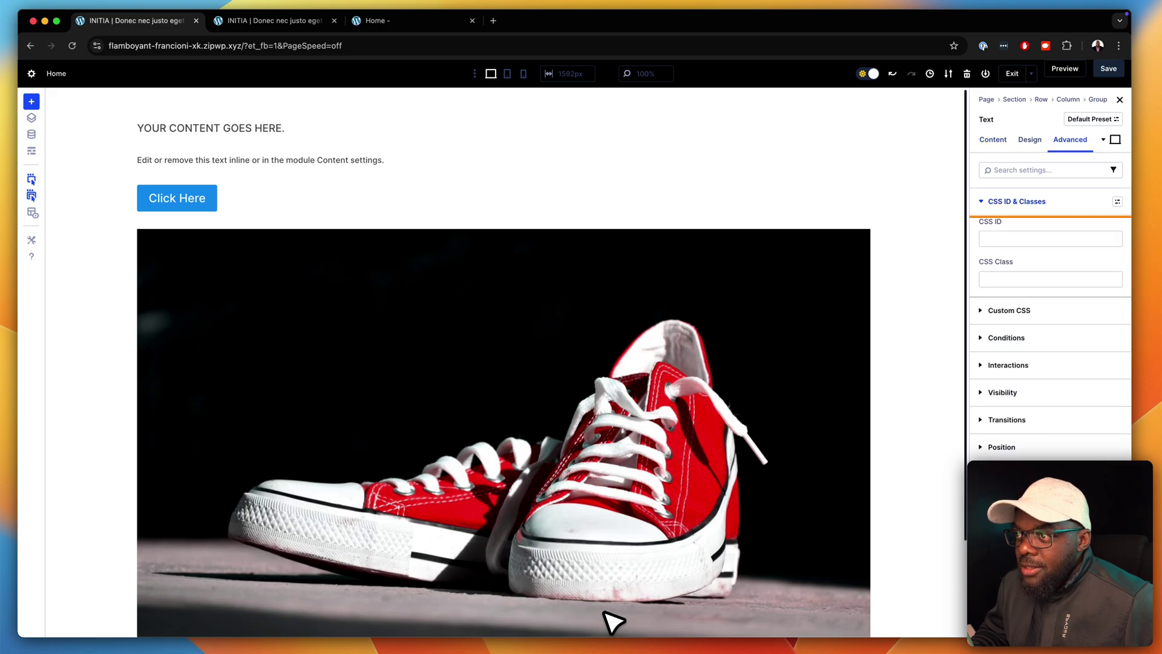
pyautogui.press('Tab')
pyautogui.press('Tab')
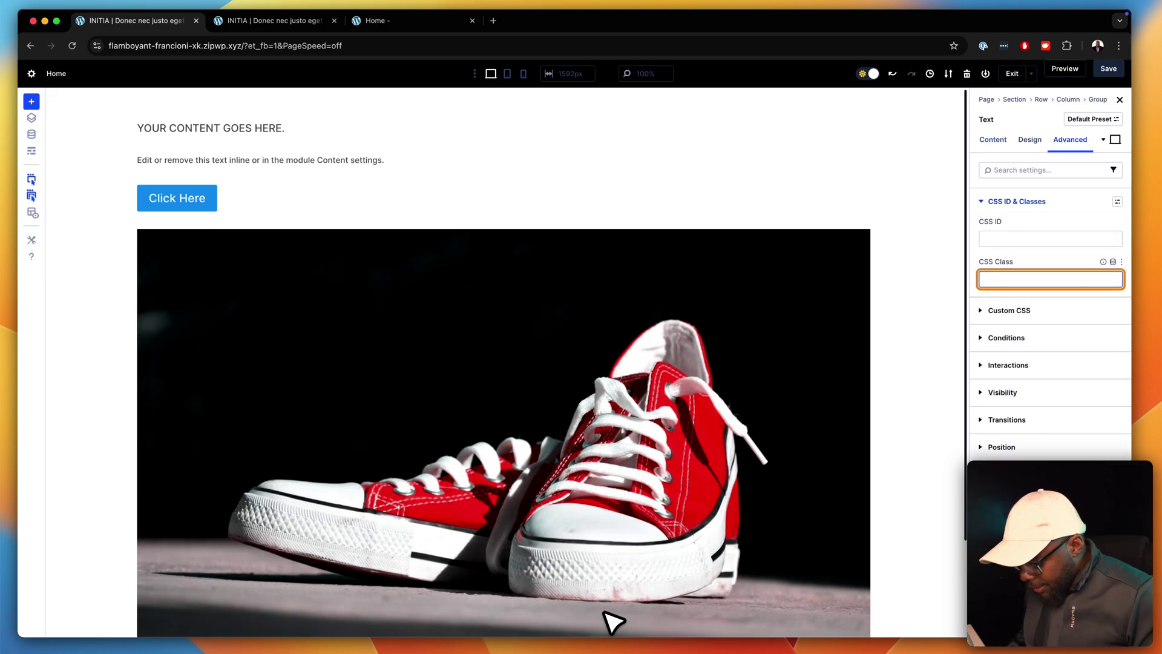
pyautogui.write('sk-')
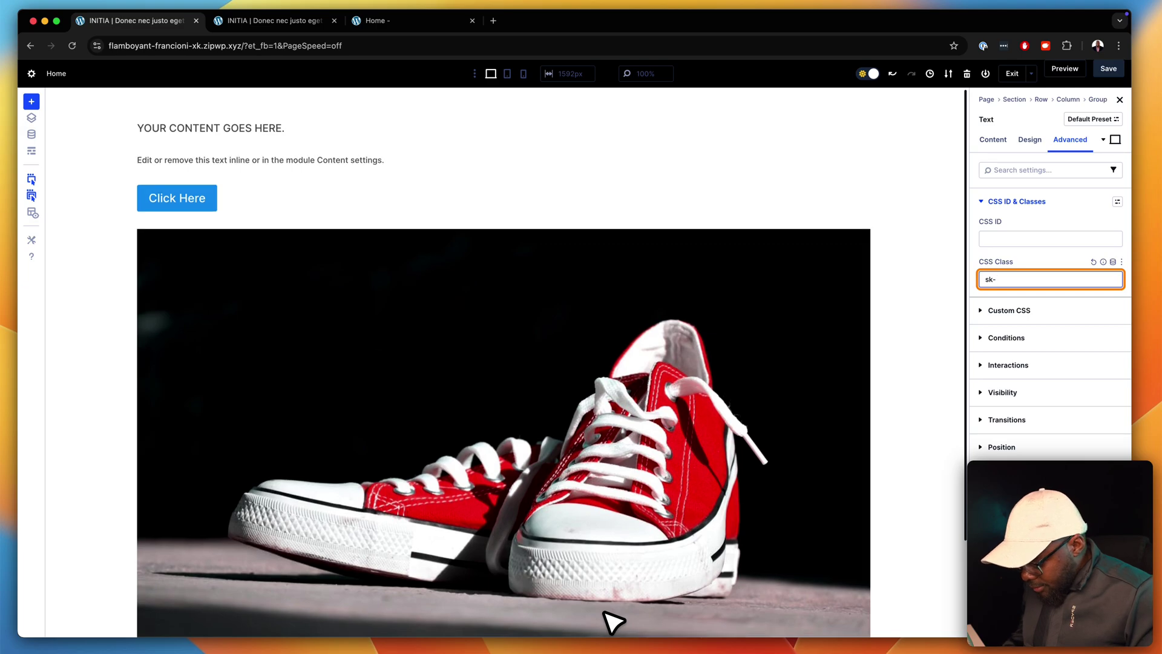
pyautogui.write('heading')
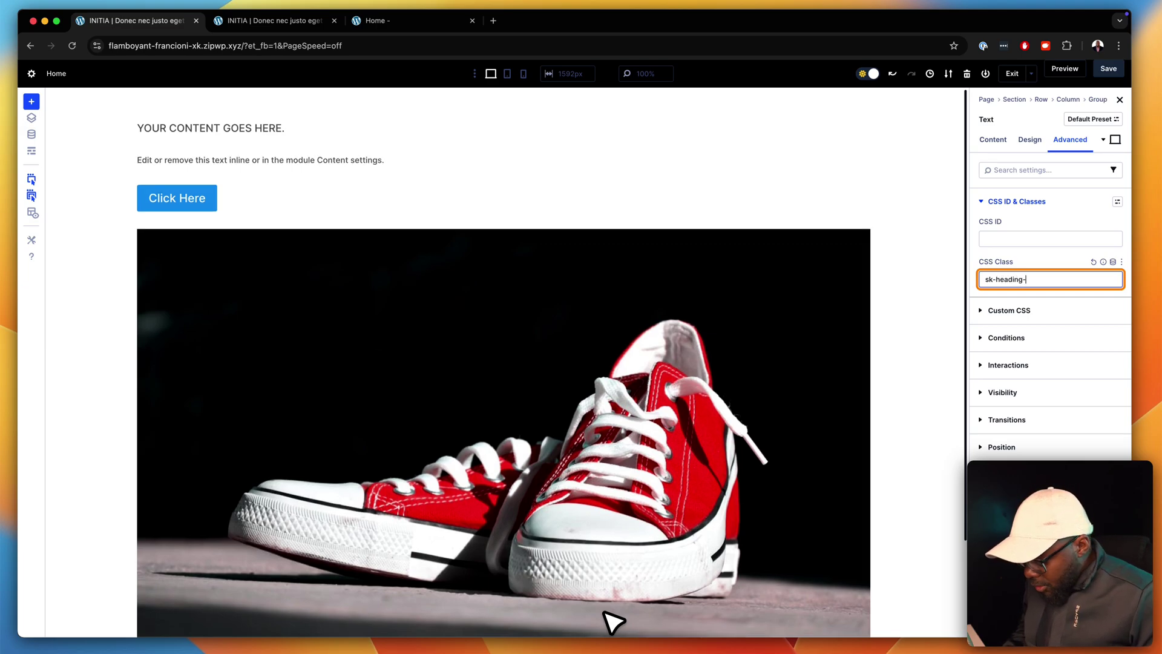
pyautogui.write('-4xl')
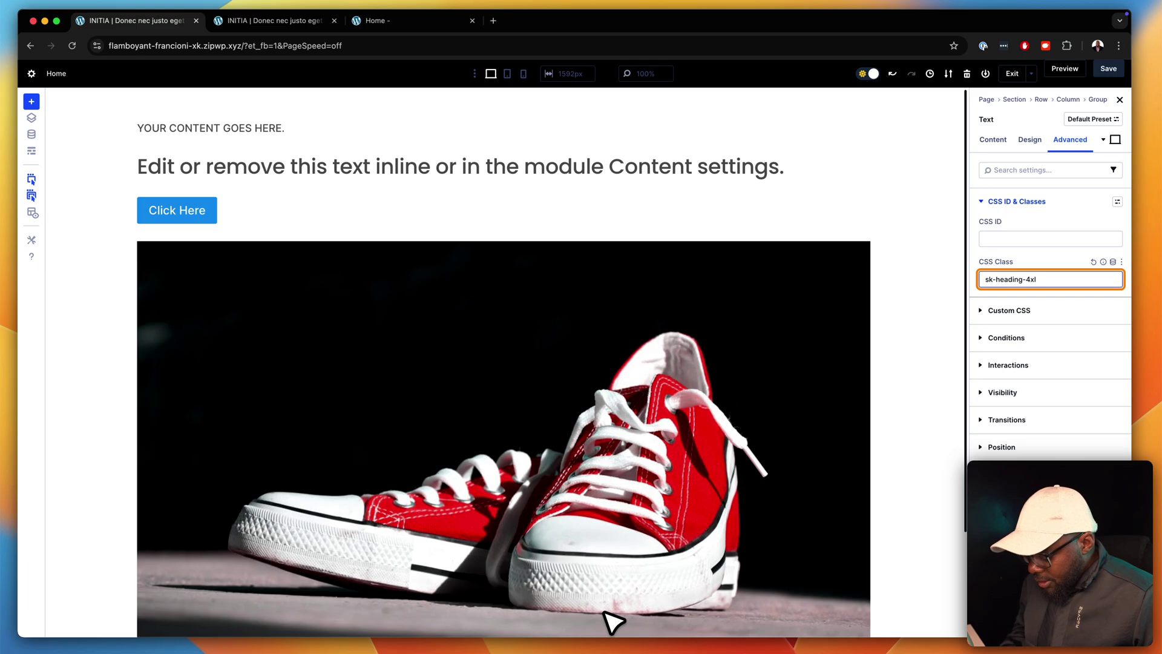
pyautogui.press('BackSpace')
pyautogui.write('6')
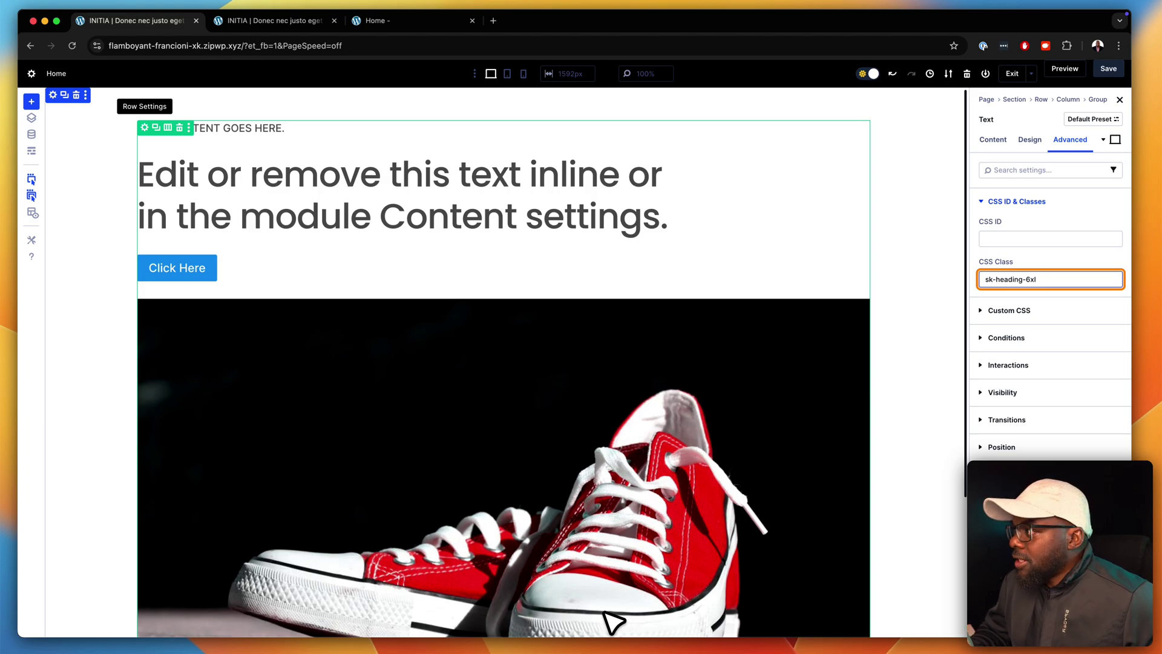
# - Set the layout direction of the row's column to Row so the text and image groups sit side by side
pyautogui.click(144, 127)
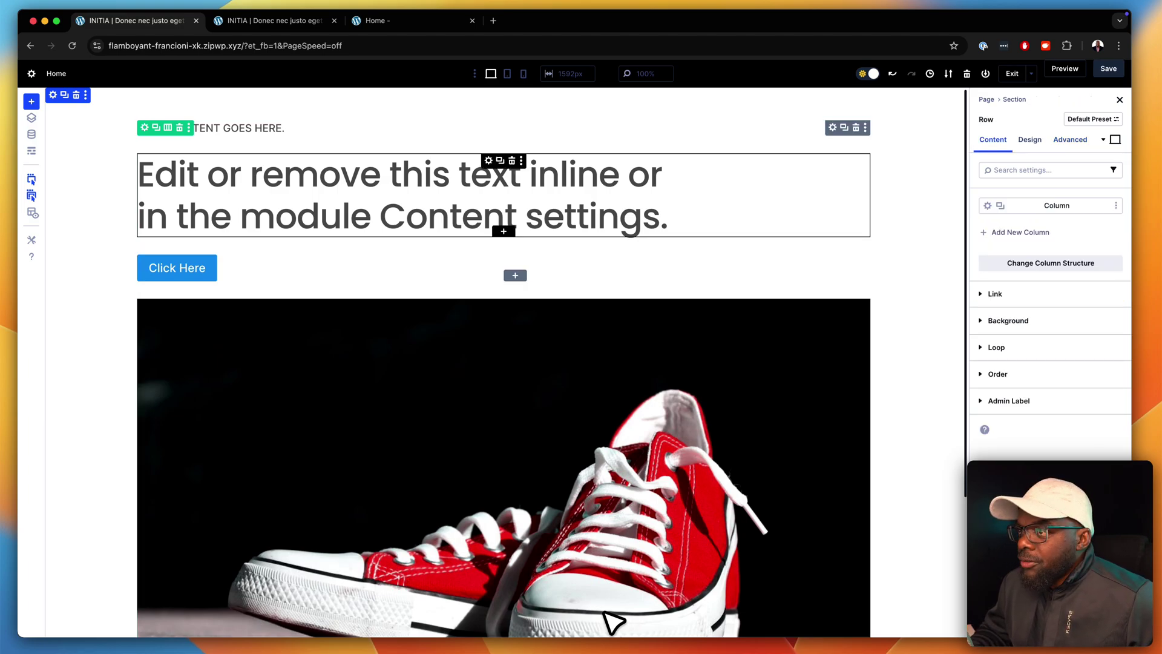
pyautogui.click(987, 206)
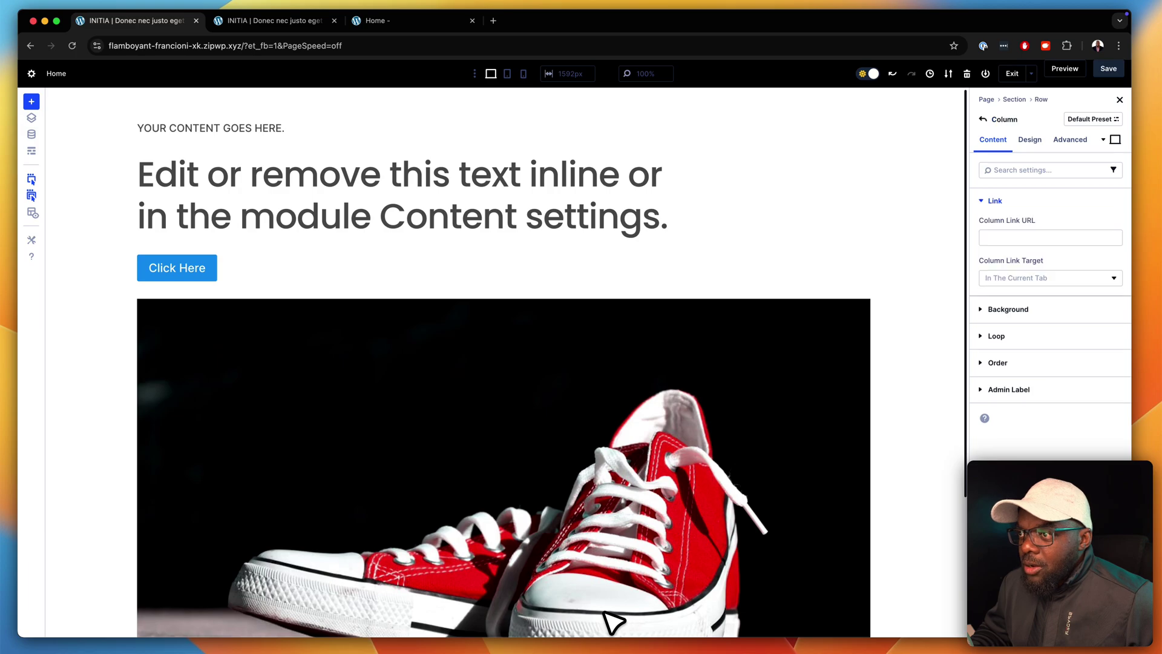
pyautogui.click(1029, 139)
pyautogui.click(999, 201)
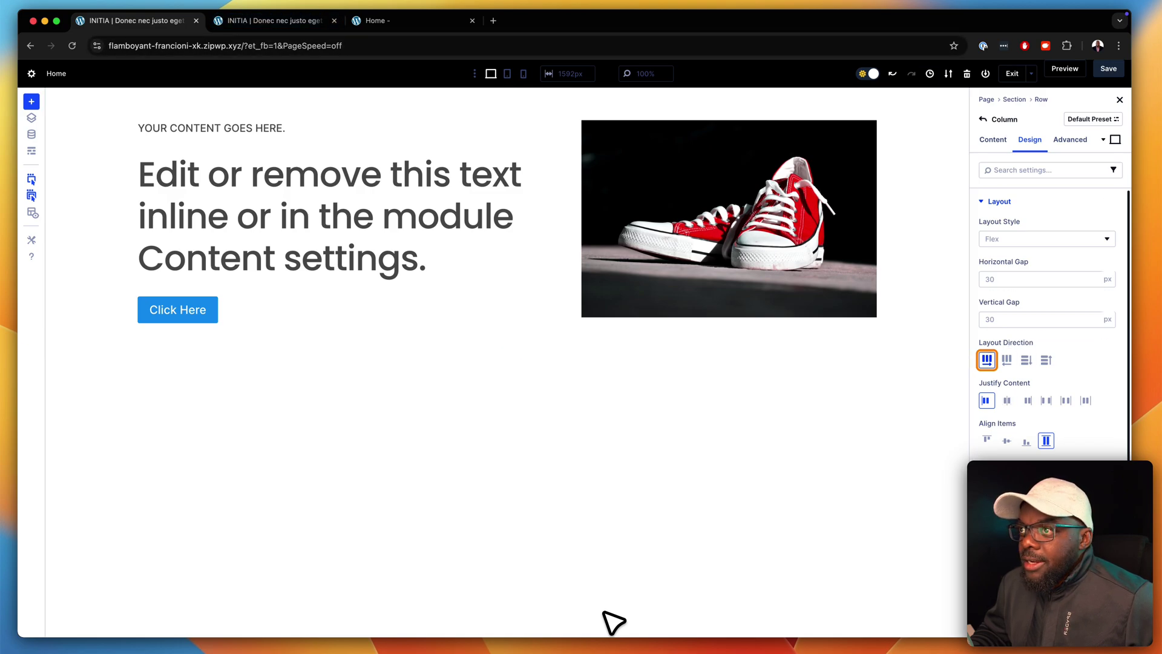
# - Save the page, reload the front-end preview and resize its viewport to check how the row layout responds
pyautogui.press('super+s')
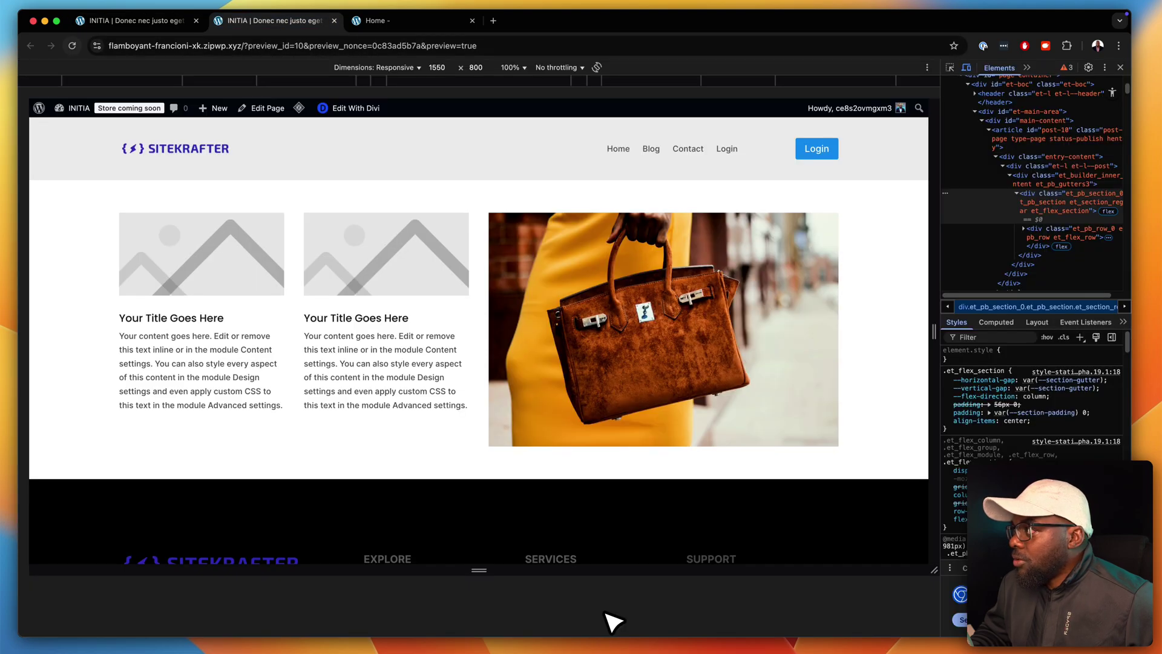
pyautogui.press('super+r')
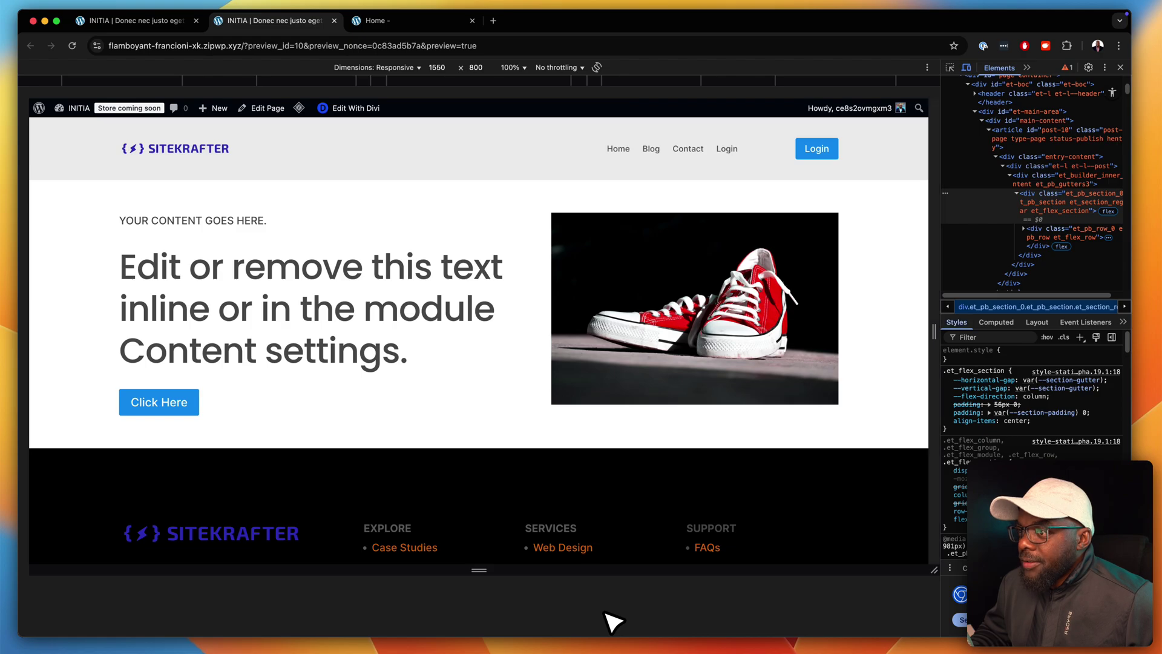
pyautogui.moveTo(933, 331)
pyautogui.mouseDown()
pyautogui.moveTo(599, 331)
pyautogui.moveTo(934, 331)
pyautogui.mouseUp()
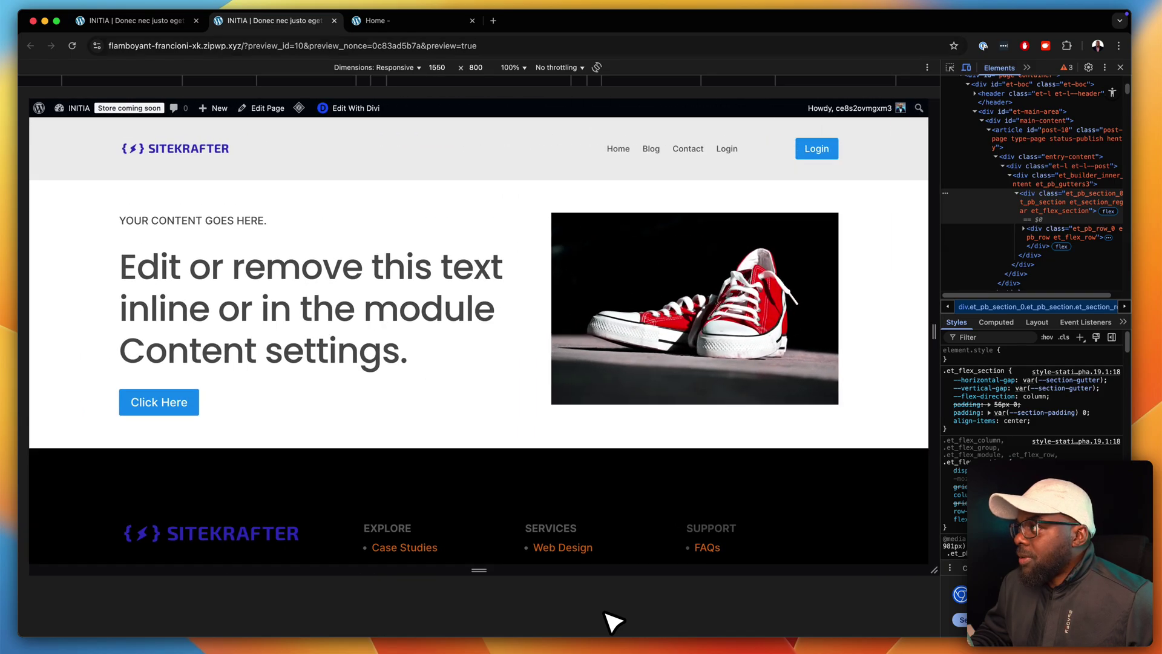
# - Return the column's layout direction to Column in the builder and assign the CSS classes "grid grid-auto" to the column
pyautogui.click(137, 21)
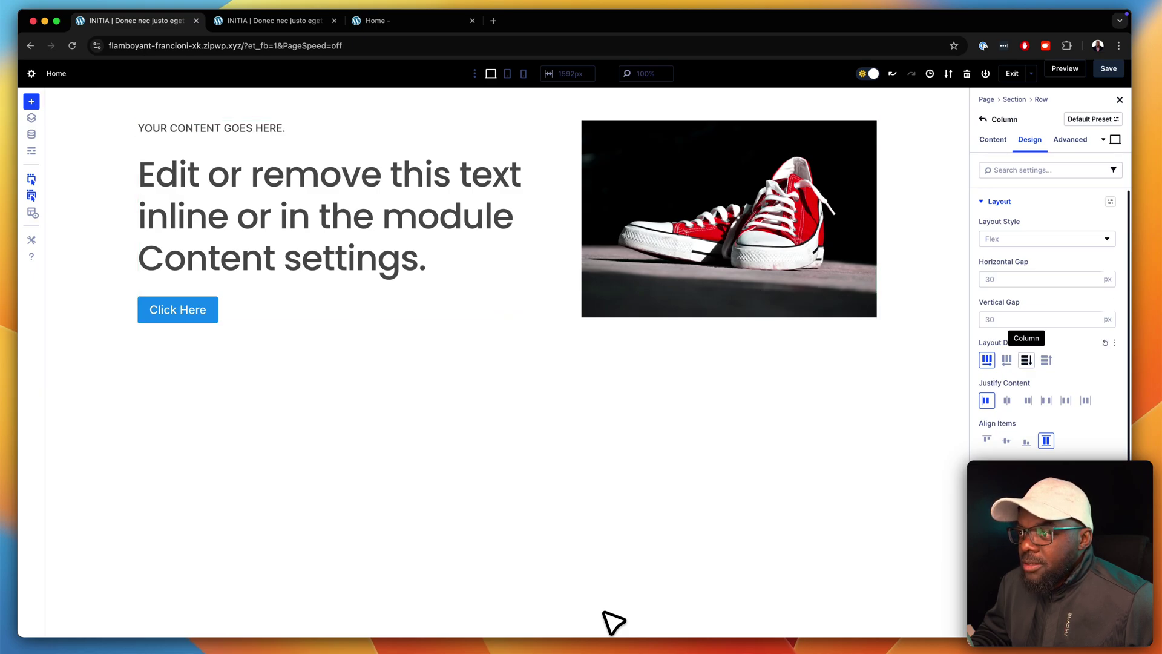
pyautogui.click(1026, 360)
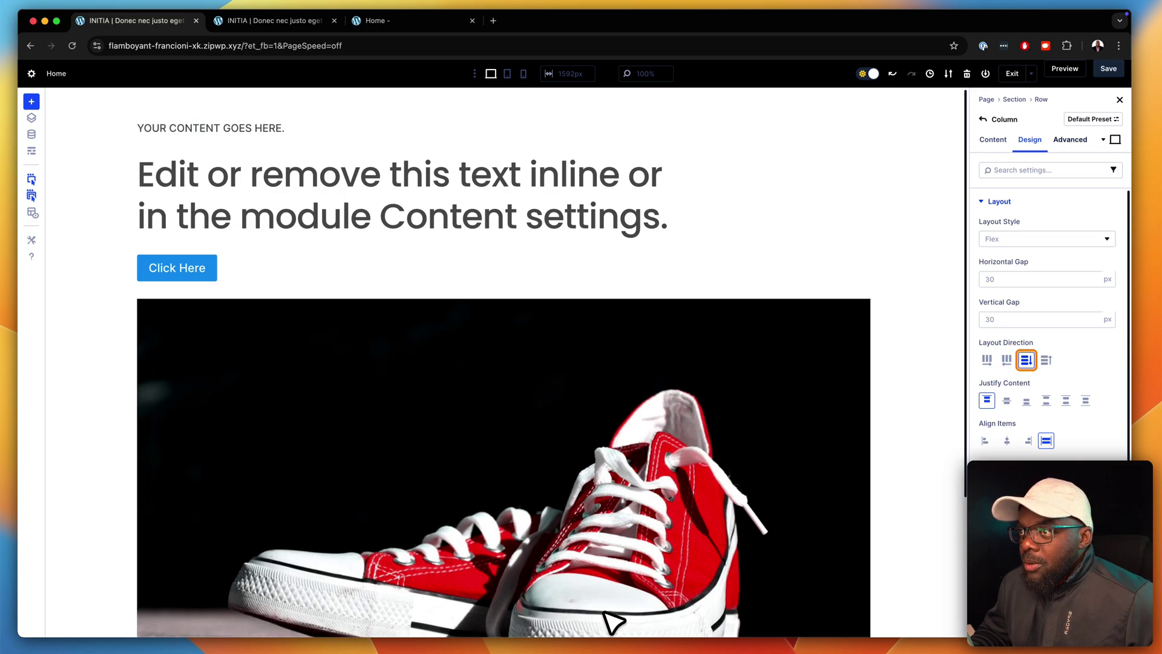
pyautogui.click(1069, 139)
pyautogui.click(1017, 201)
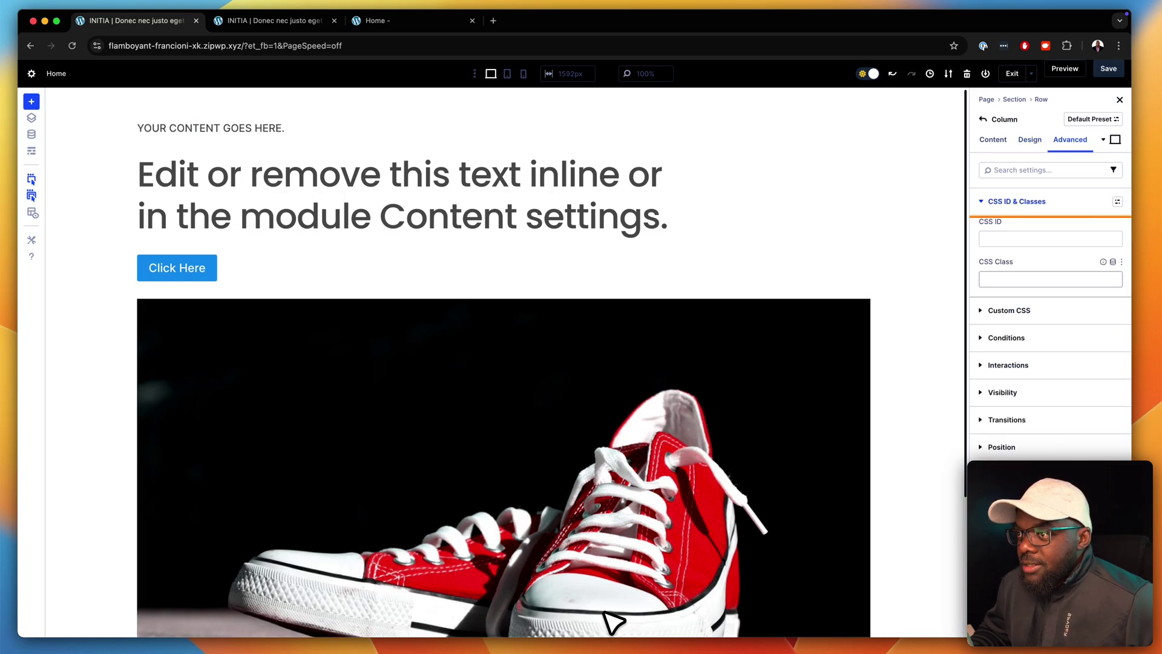
pyautogui.write('g')
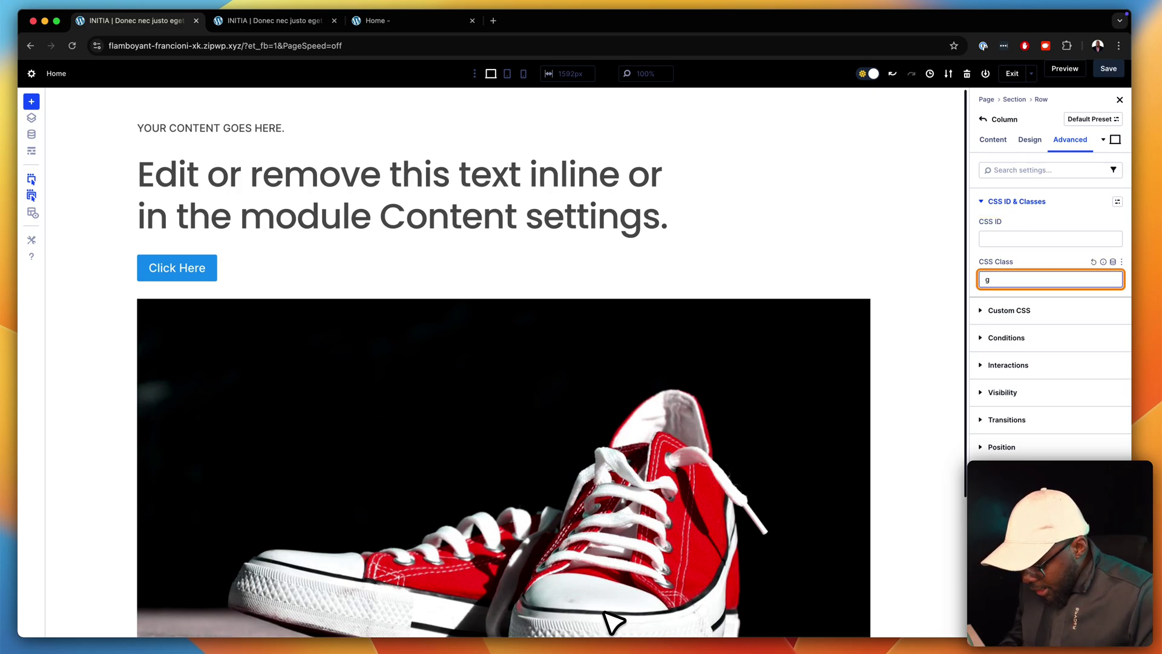
pyautogui.write('rid')
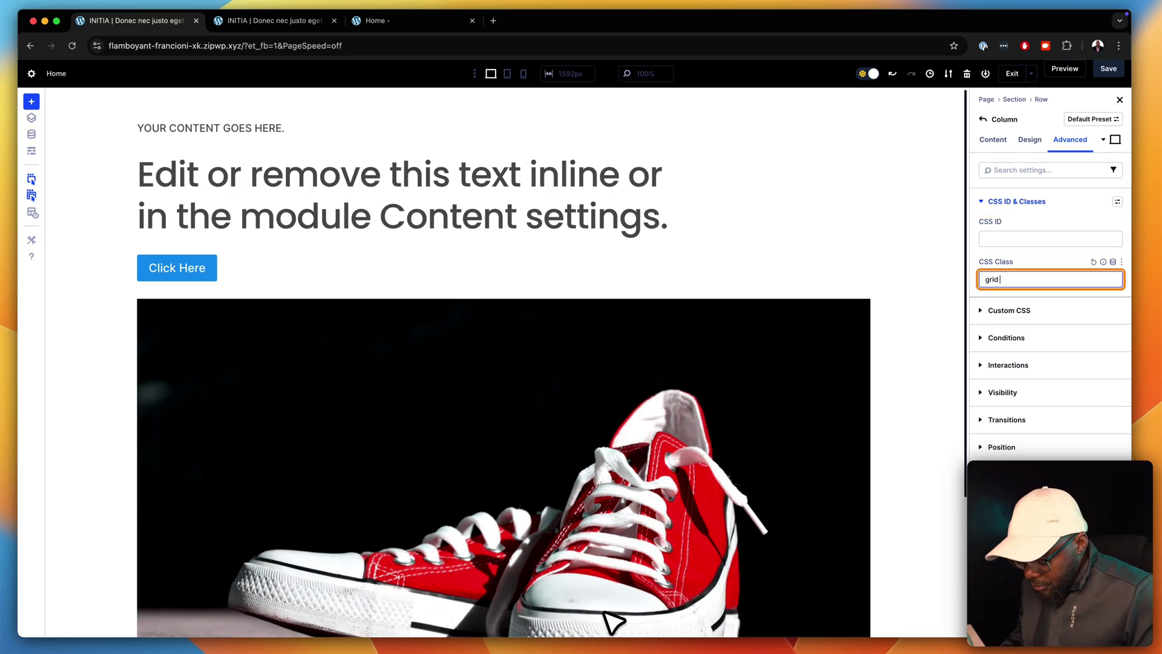
pyautogui.write(' grid-auto')
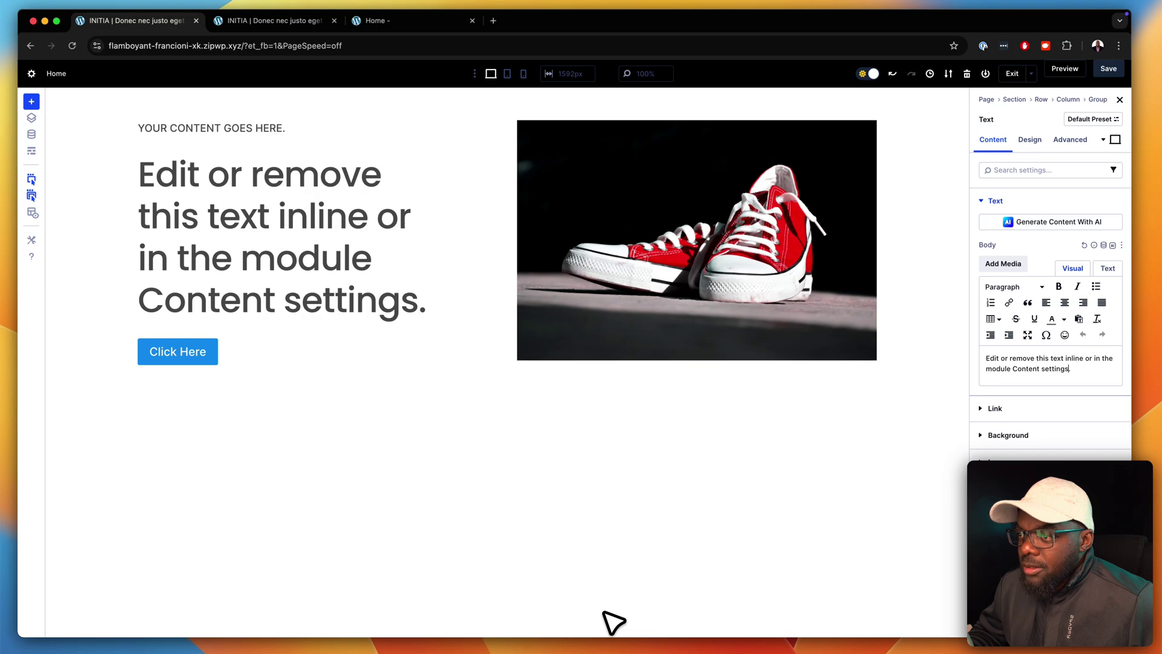
# - Shorten the second text module's body to "Edit or remove this text inline or in the module."
pyautogui.hotkey('shift', 'Left')
pyautogui.hotkey('shift', 'Left')
pyautogui.hotkey('shift', 'Left')
pyautogui.hotkey('shift', 'Left')
pyautogui.hotkey('shift', 'Left')
pyautogui.hotkey('shift', 'Left')
pyautogui.hotkey('shift', 'Left')
pyautogui.hotkey('shift', 'Left')
pyautogui.hotkey('shift', 'Left')
pyautogui.hotkey('shift', 'Left')
pyautogui.hotkey('shift', 'Left')
pyautogui.hotkey('shift', 'Left')
pyautogui.hotkey('shift', 'Left')
pyautogui.hotkey('shift', 'Left')
pyautogui.press('Right')
pyautogui.hotkey('alt', 'shift', 'Left')
pyautogui.hotkey('alt', 'shift', 'Left')
pyautogui.hotkey('shift', 'Left')
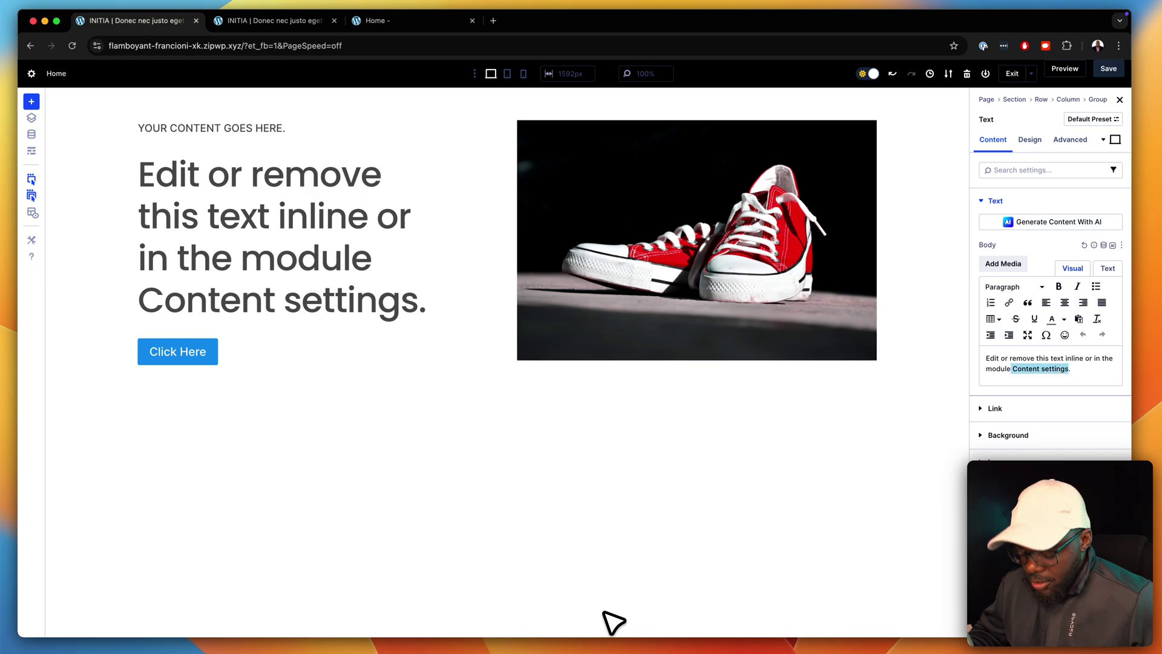
pyautogui.press('BackSpace')
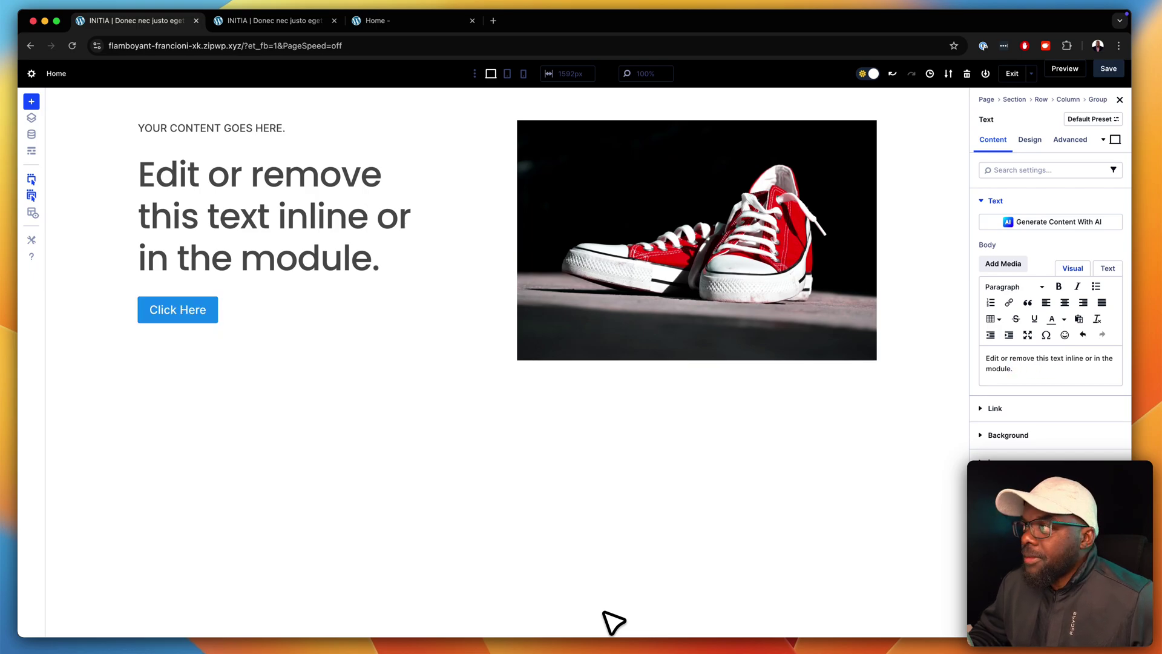
# - Save the page, reload the front-end preview, resize its viewport to check the grid's responsiveness, and return to the builder
pyautogui.press('super+s')
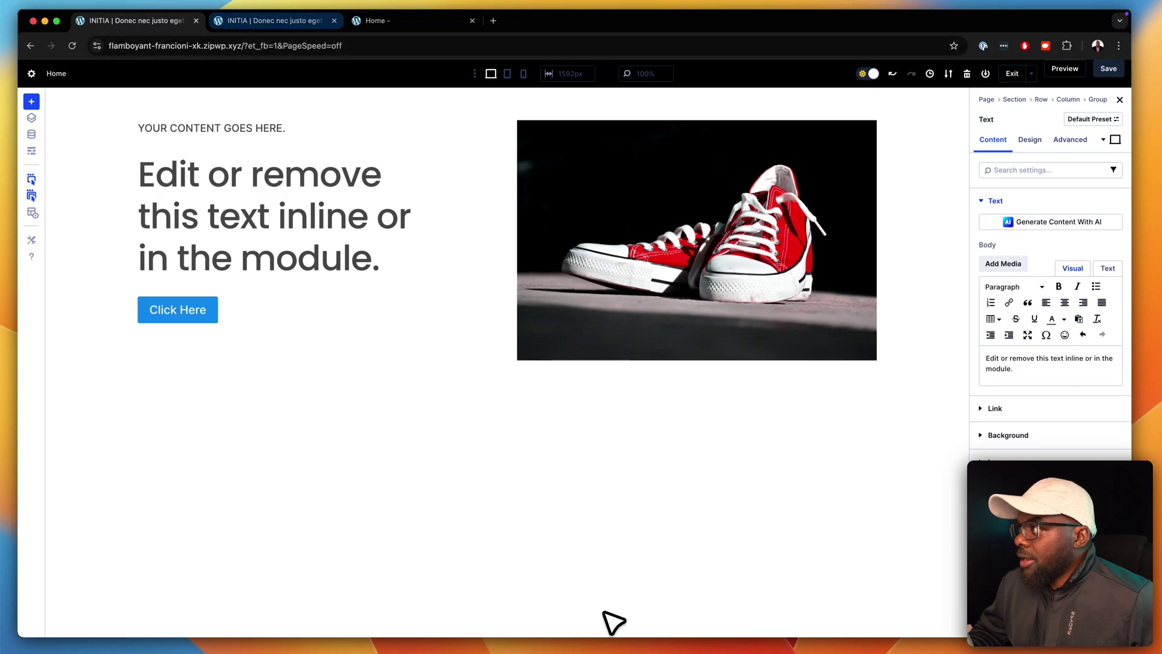
pyautogui.hotkey('ctrl', 'Tab')
pyautogui.press('super+r')
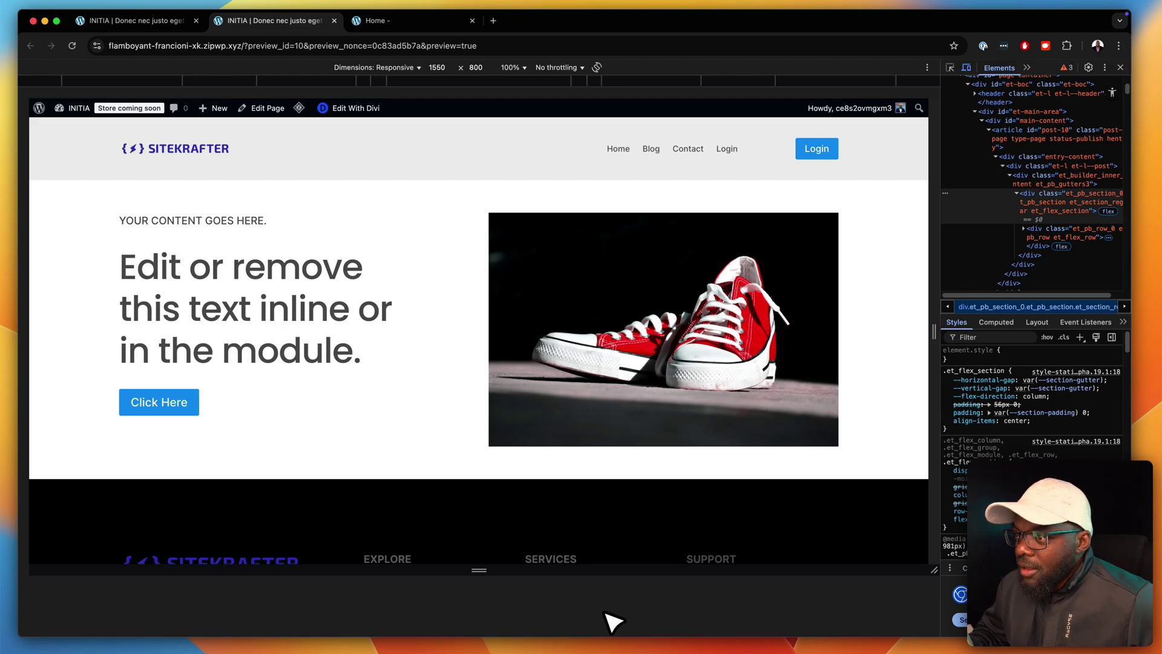
pyautogui.moveTo(934, 331); pyautogui.dragTo(836, 331)
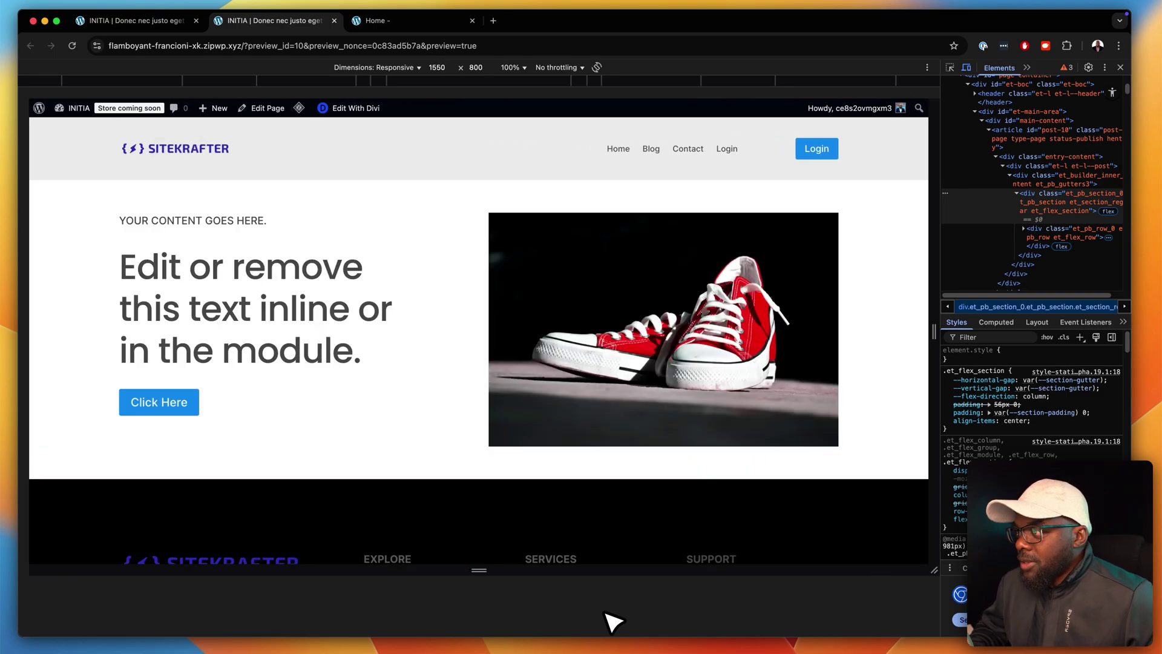
pyautogui.hotkey('ctrl', 'shift', 'Tab')
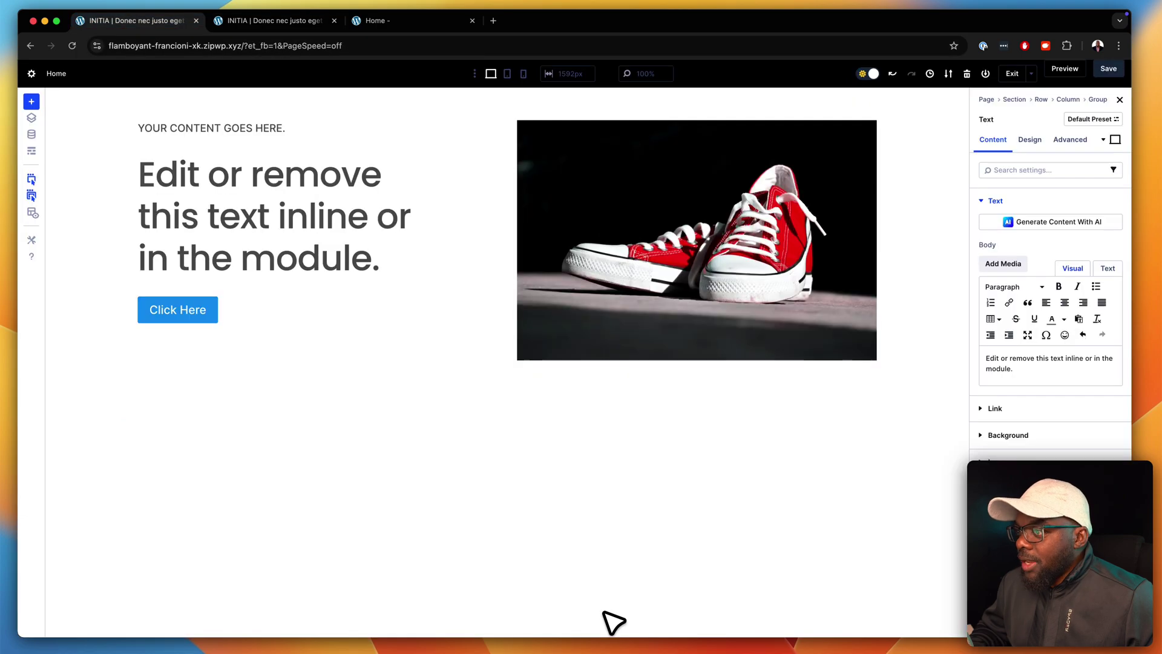